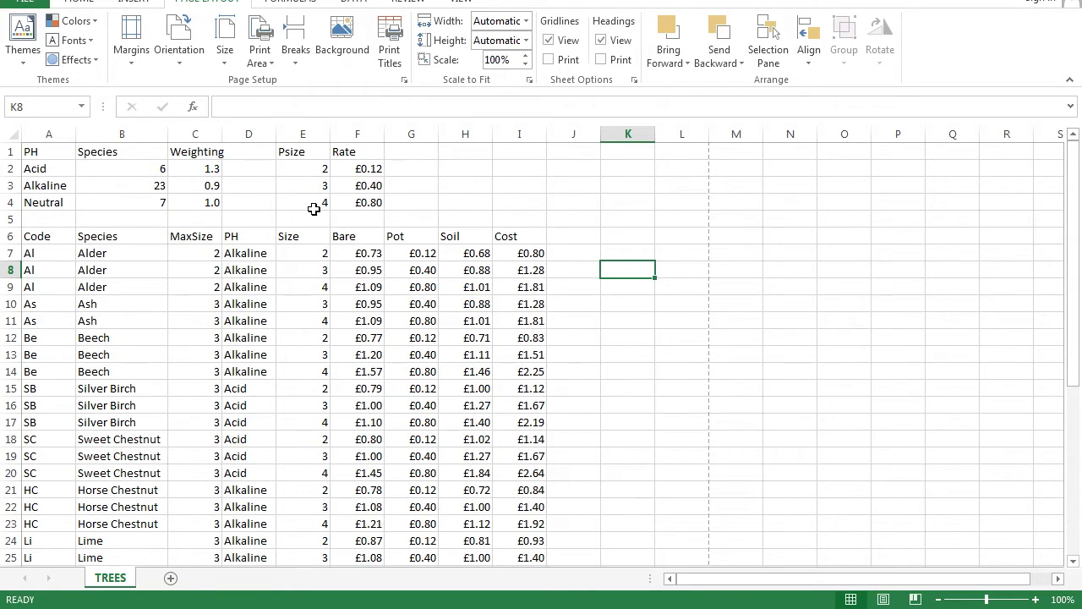
# Switch the TREES sheet to display its formulas instead of calculated values
pyautogui.click(292, 1)
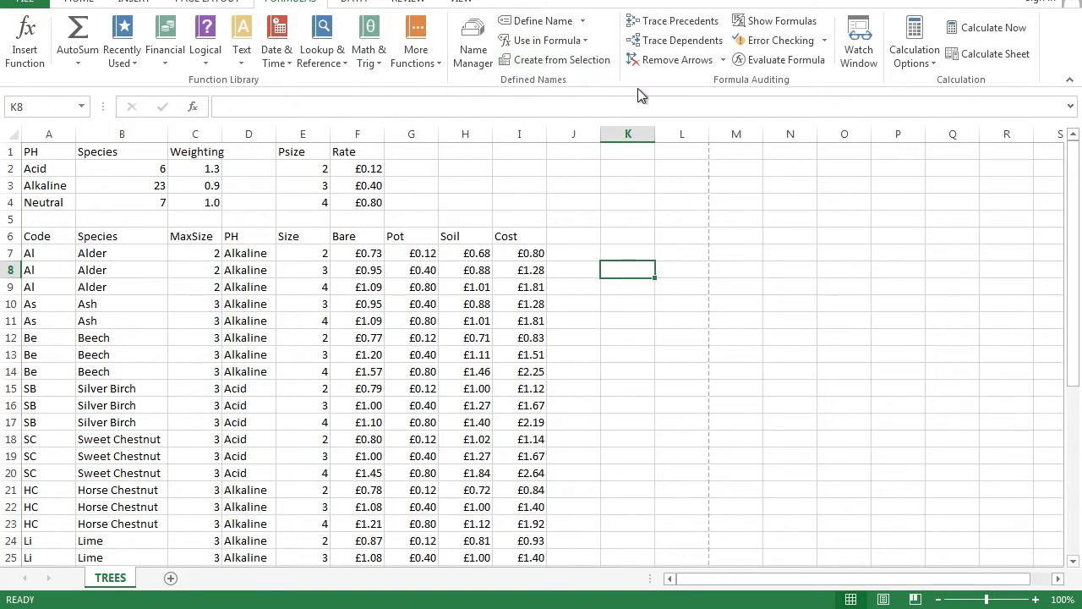
pyautogui.click(792, 22)
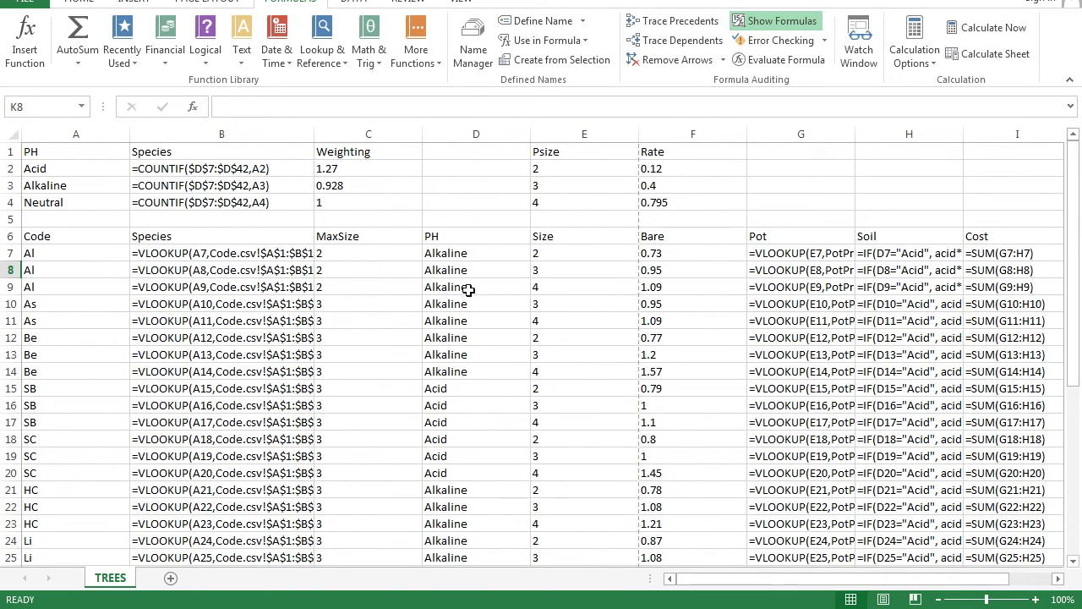
# Check the B7 lookup formula and AutoFit every column to its full formulas
pyautogui.click(200, 256)
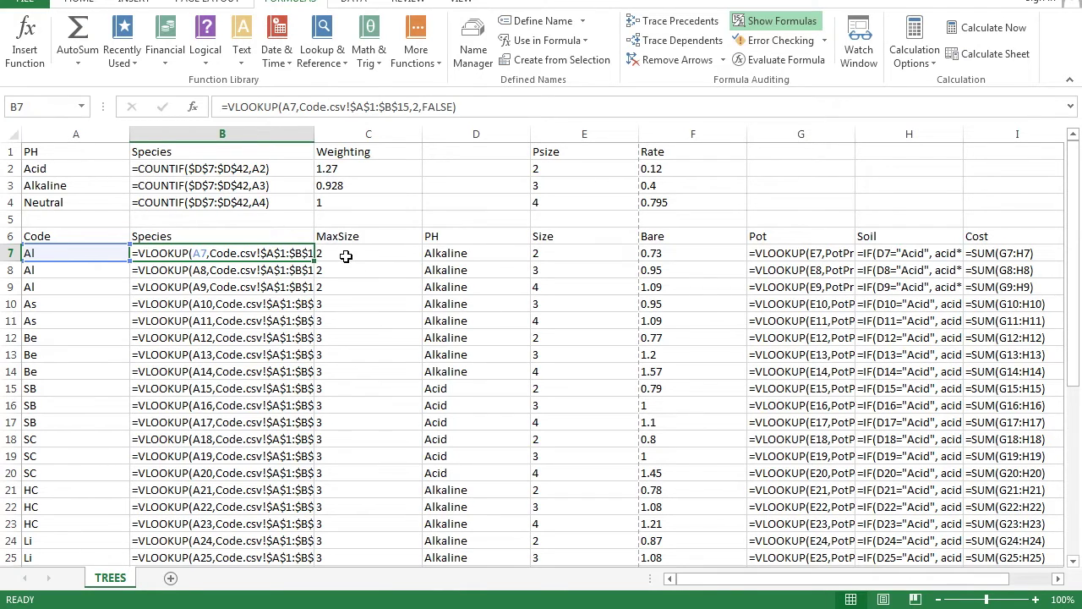
pyautogui.click(15, 136)
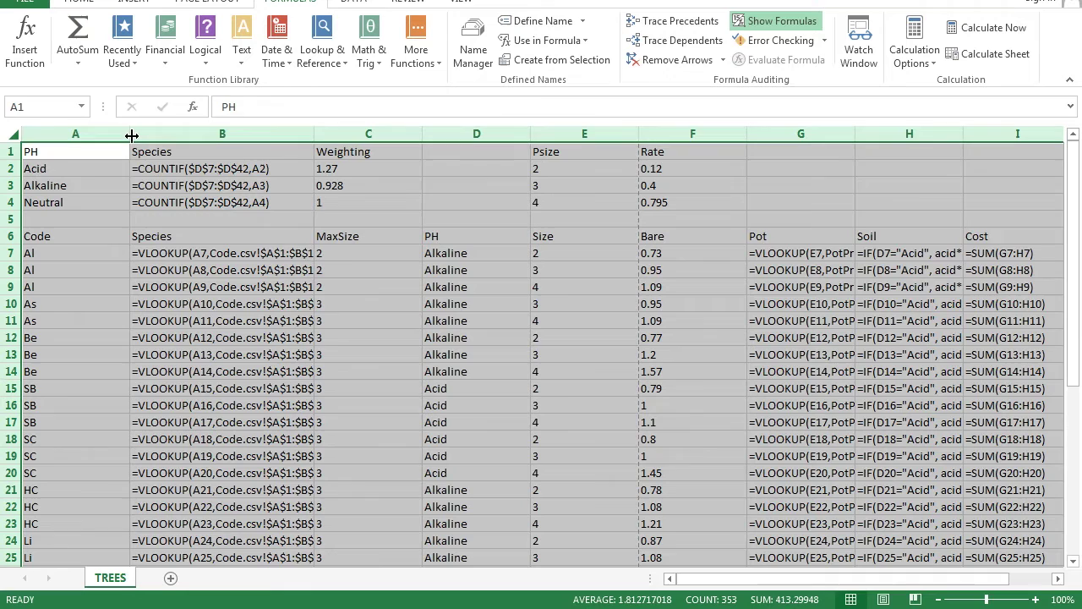
pyautogui.doubleClick(131, 136)
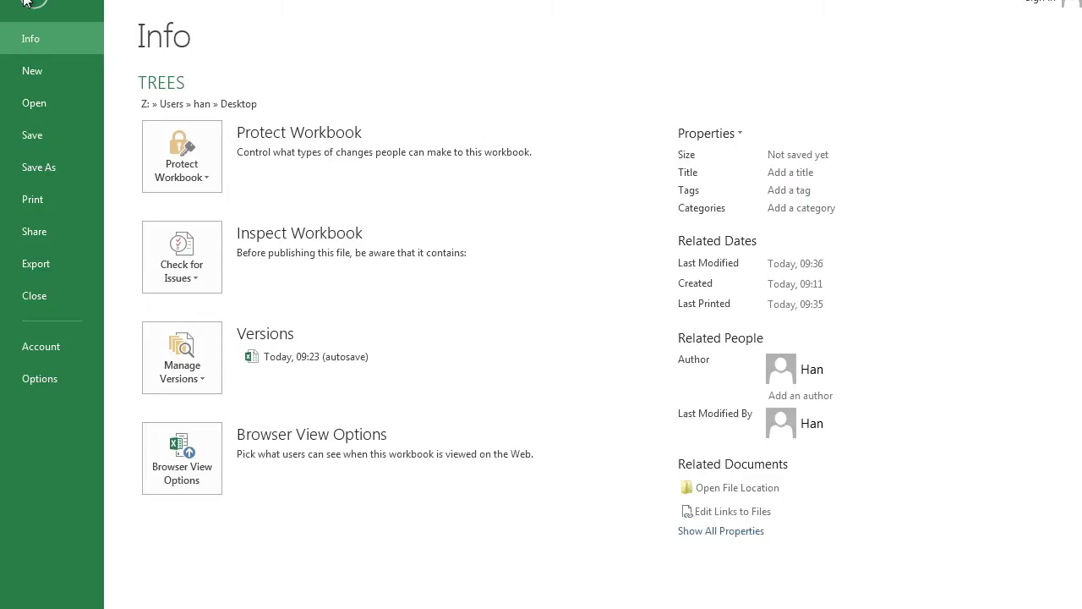
pyautogui.click(25, 3)
# Set print scaling to Fit Sheet on One Page, then return to the worksheet
pyautogui.click(65, 199)
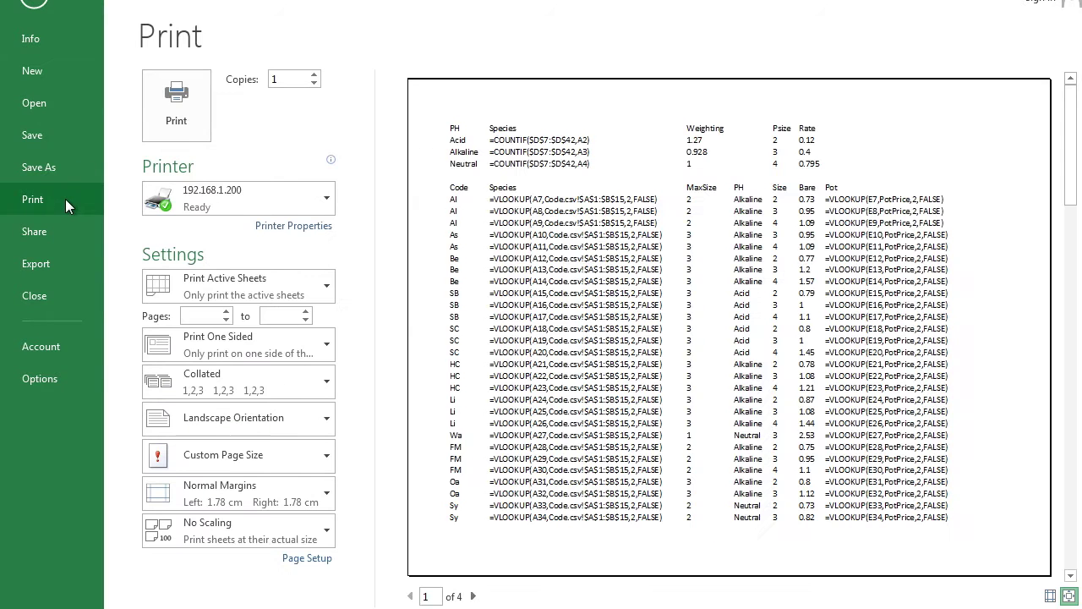
pyautogui.click(216, 536)
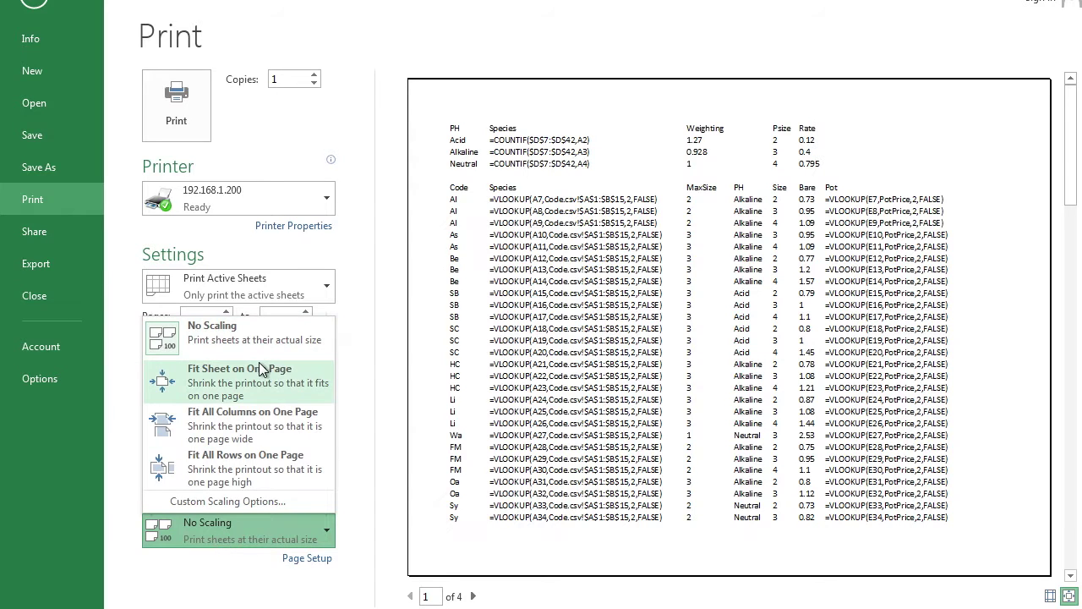
pyautogui.click(256, 387)
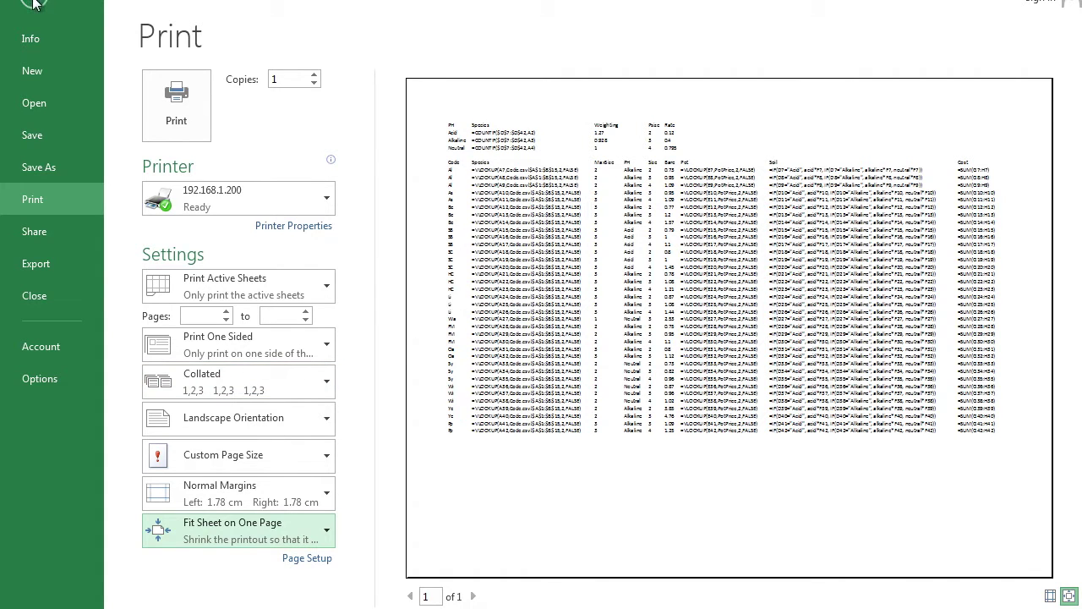
pyautogui.press('Escape')
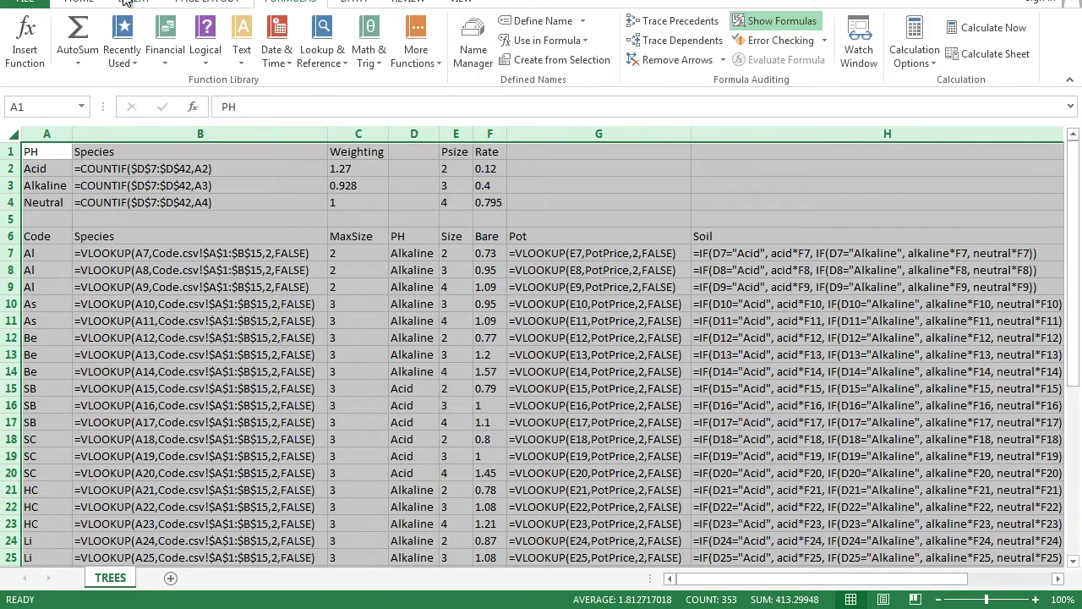
# Add a header with the author's name at left, MY422 centre, and the ID number at right
pyautogui.click(133, 1)
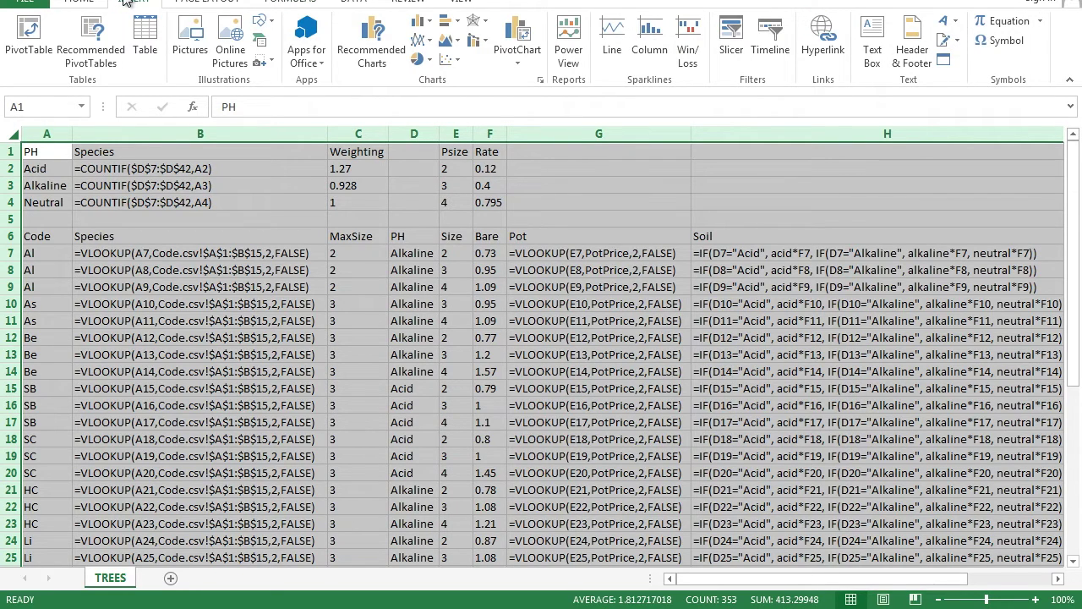
pyautogui.click(913, 52)
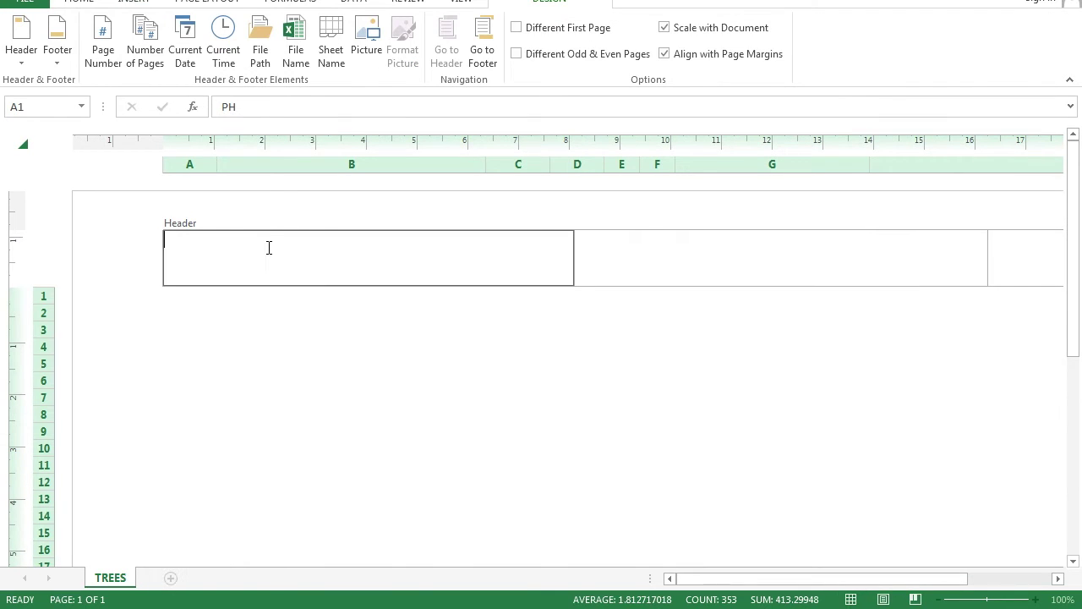
pyautogui.press('Tab')
pyautogui.write('MY422')
pyautogui.press('Tab')
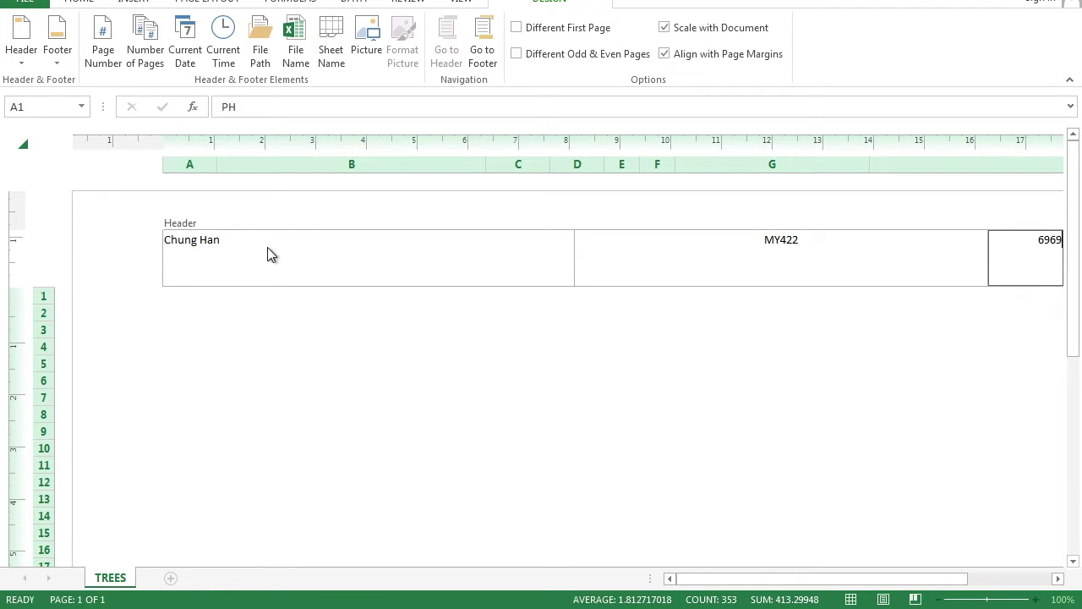
pyautogui.click(330, 370)
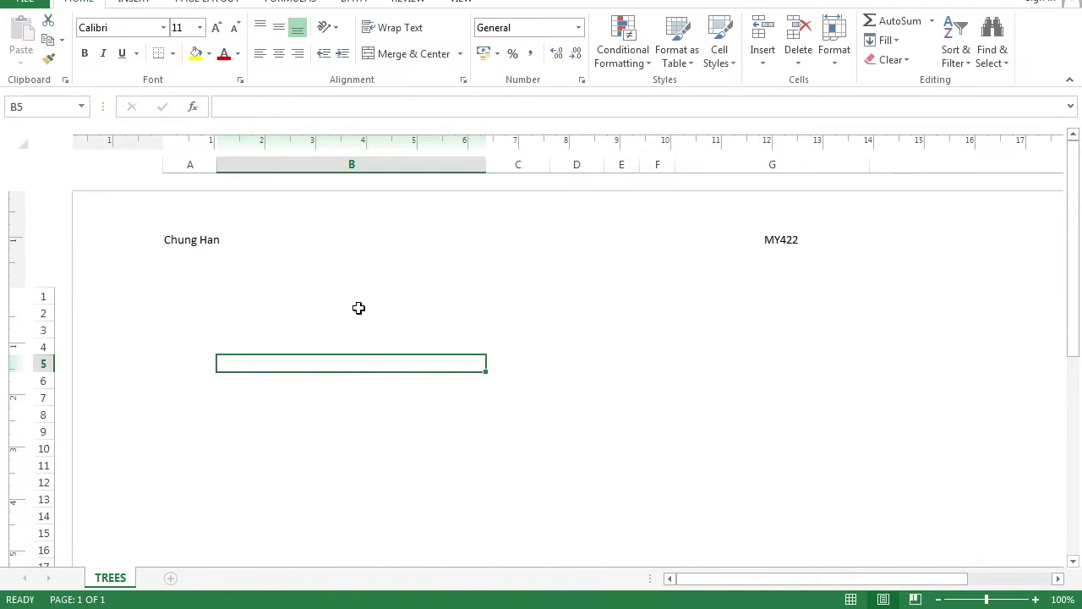
# Preview the one-page formula printout with its new header in Print view
pyautogui.scroll(-4, 358, 307)
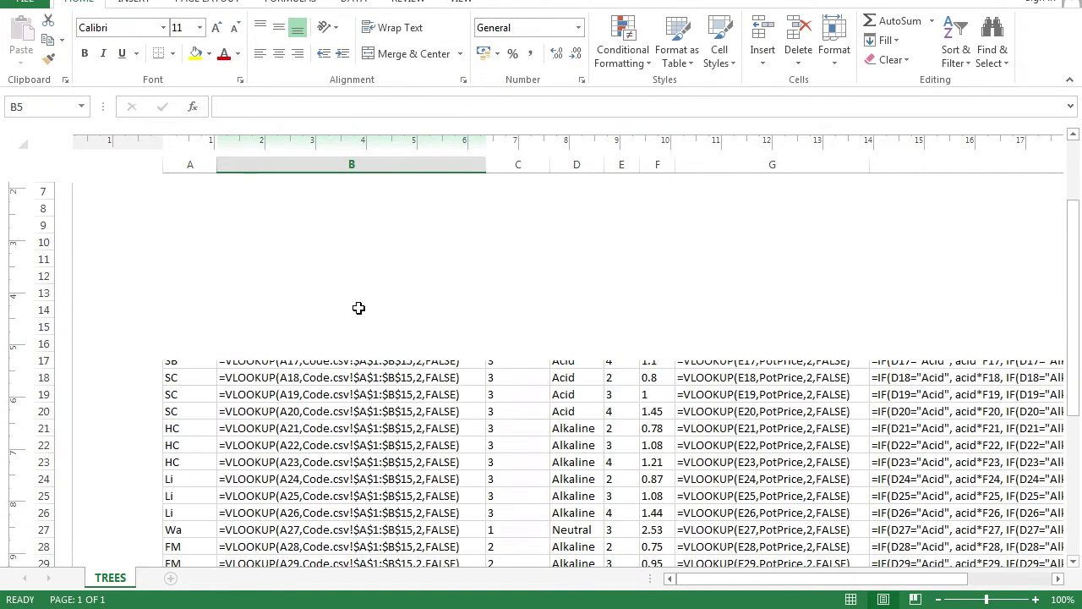
pyautogui.click(25, 5)
pyautogui.click(45, 200)
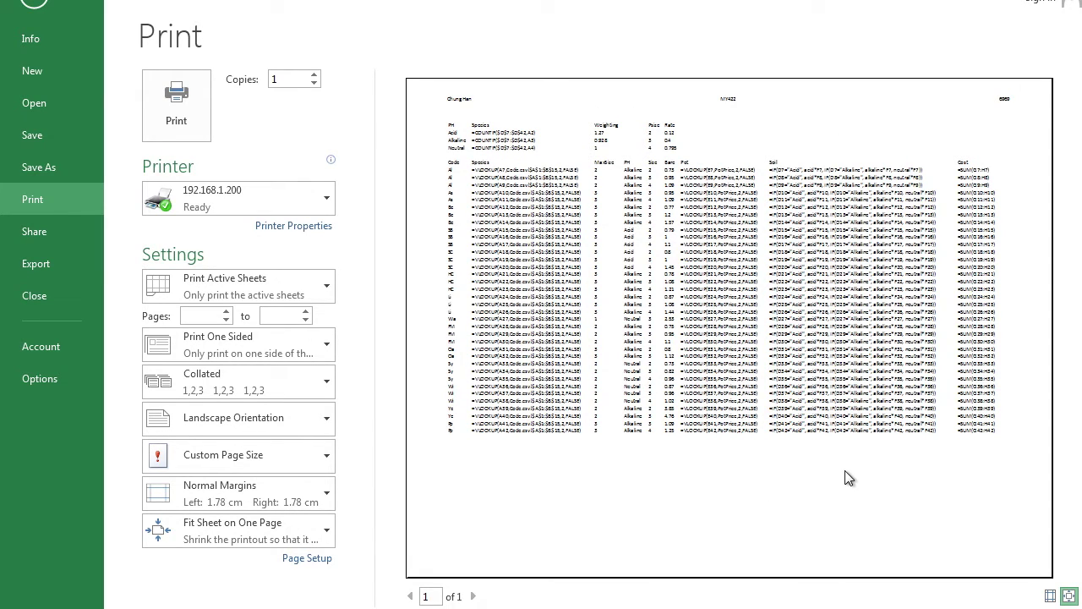
# Change the page orientation to Portrait, dropping the fit-to-page scaling to 46%
pyautogui.click(31, 5)
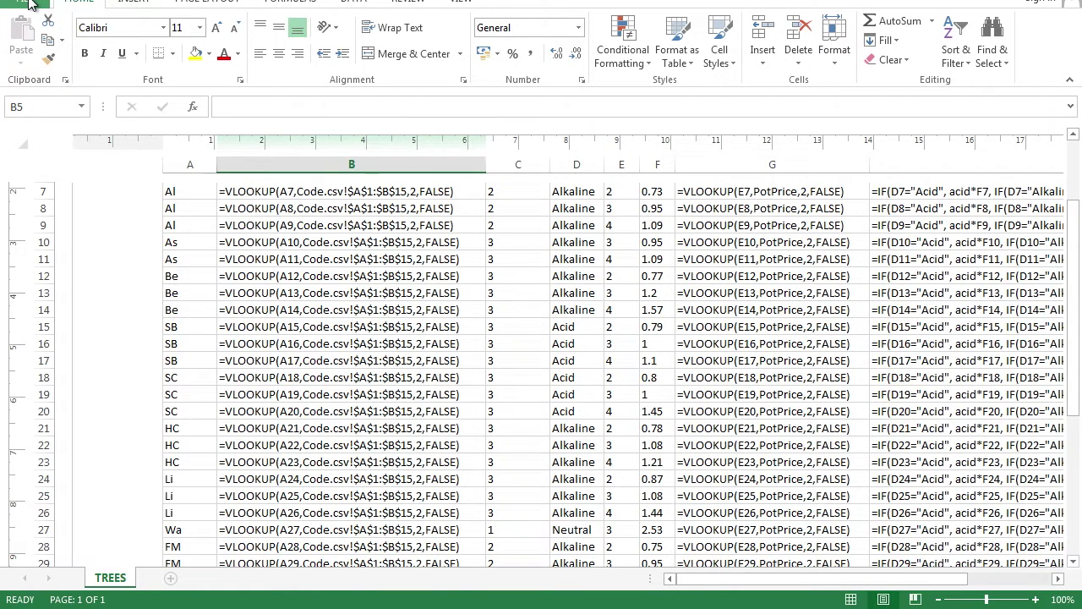
pyautogui.click(219, 3)
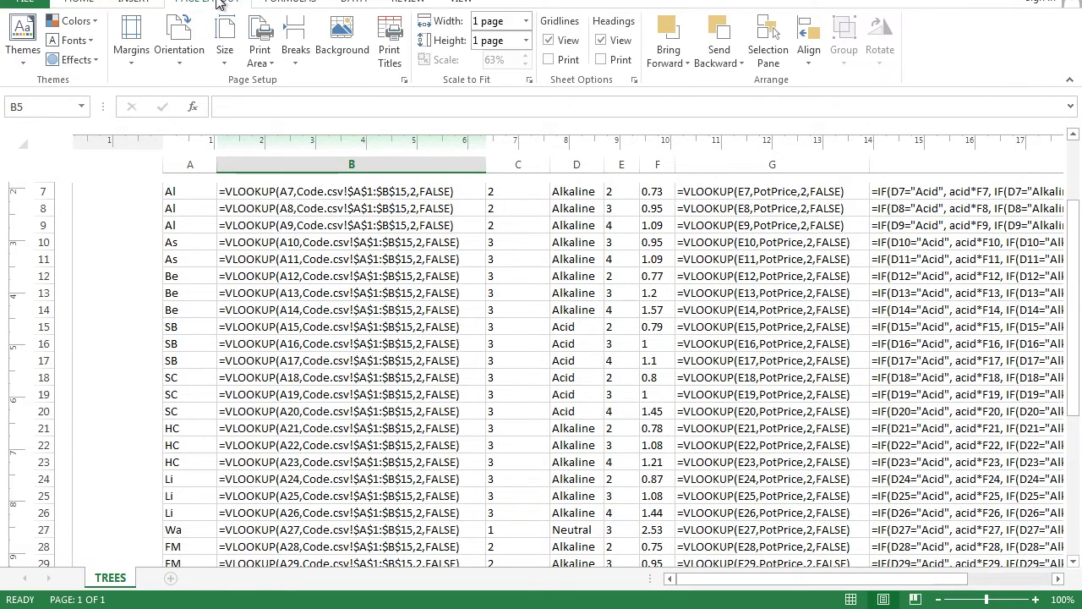
pyautogui.click(175, 47)
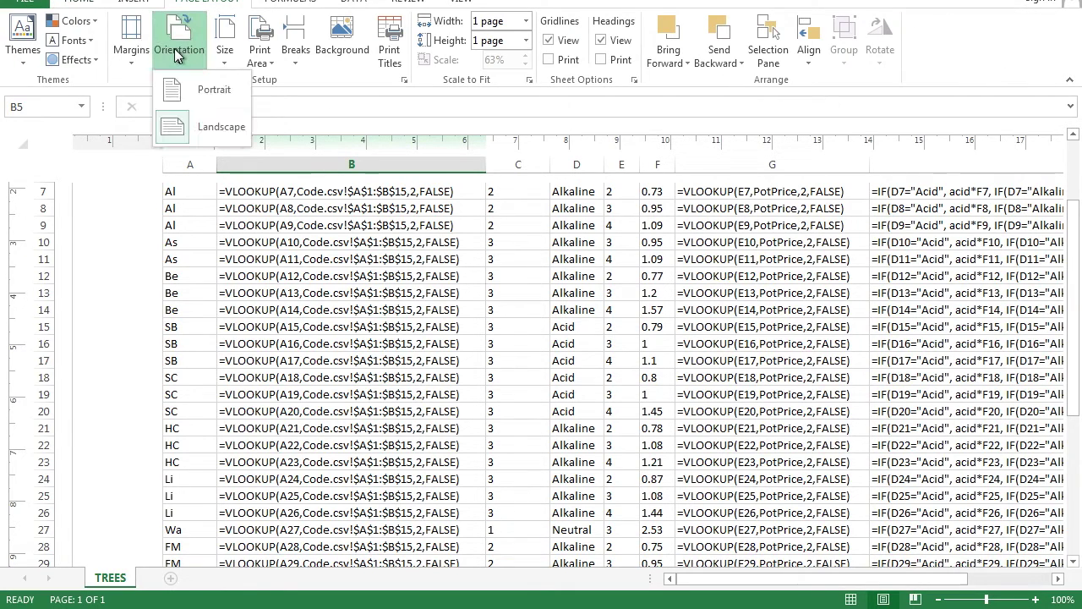
pyautogui.click(170, 102)
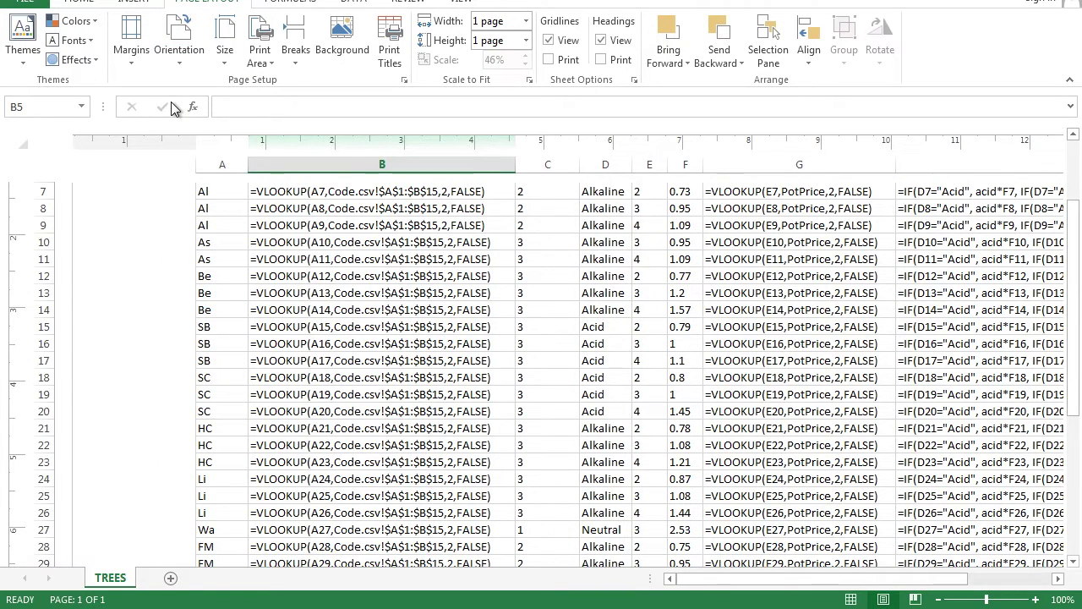
pyautogui.scroll(3, 369, 296)
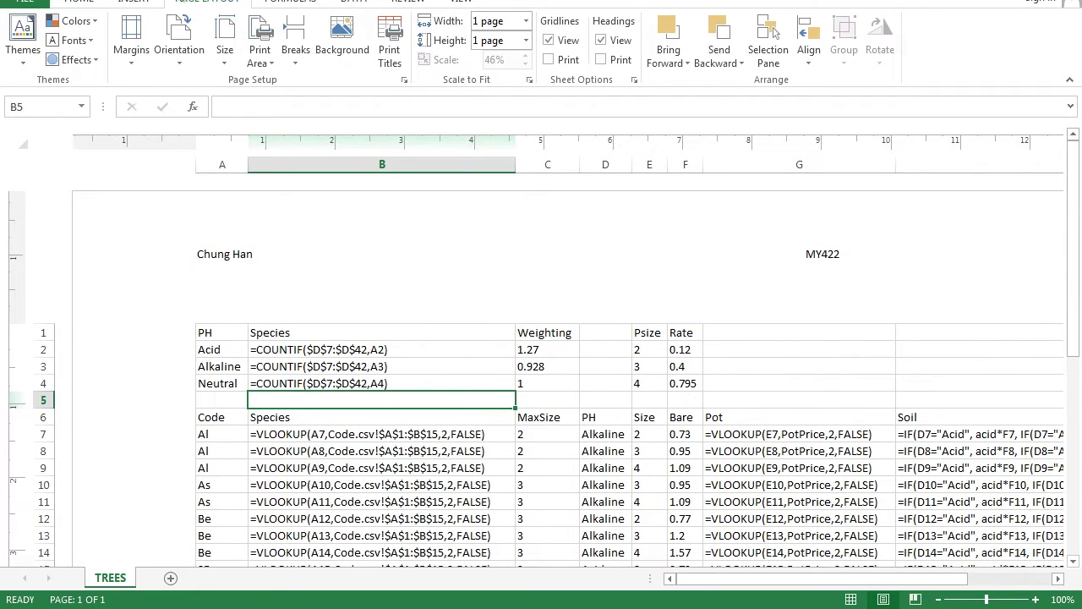
pyautogui.click(292, 3)
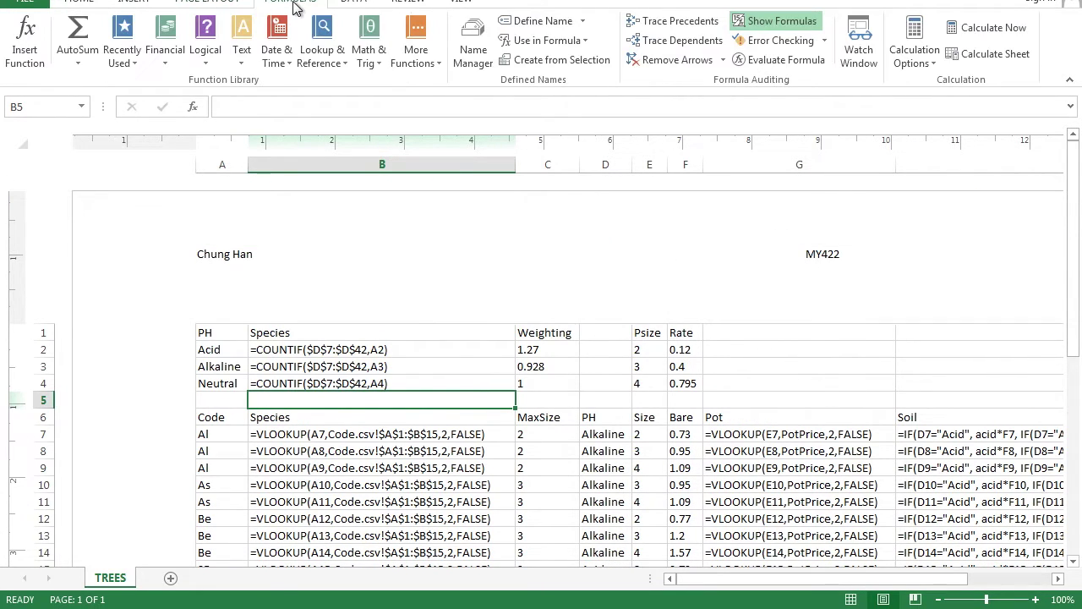
# Turn off Show Formulas, AutoFit all columns to the values, and preview the portrait page
pyautogui.click(781, 28)
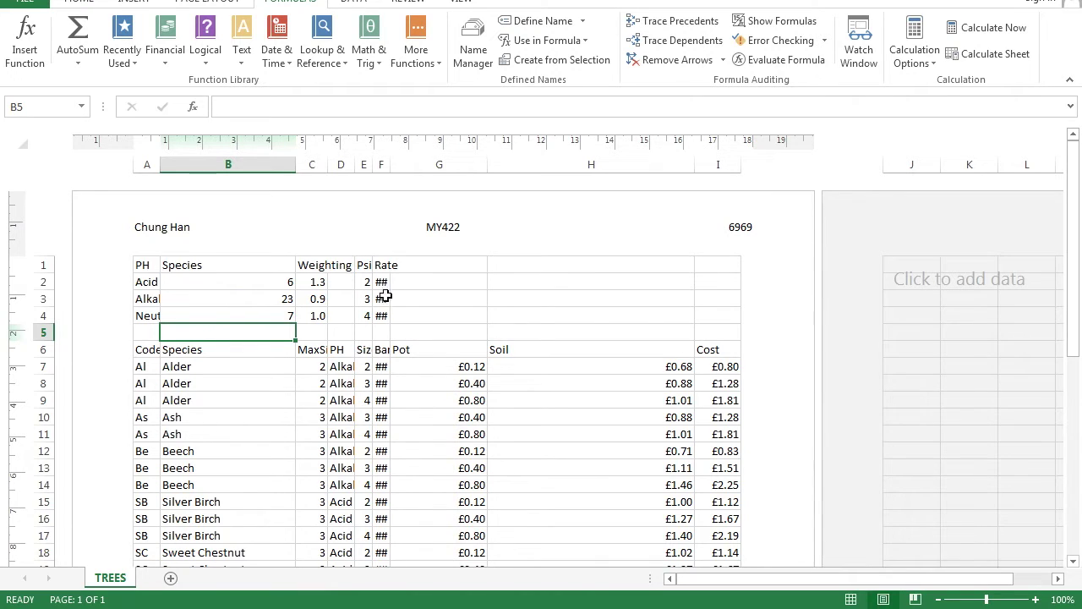
pyautogui.click(22, 141)
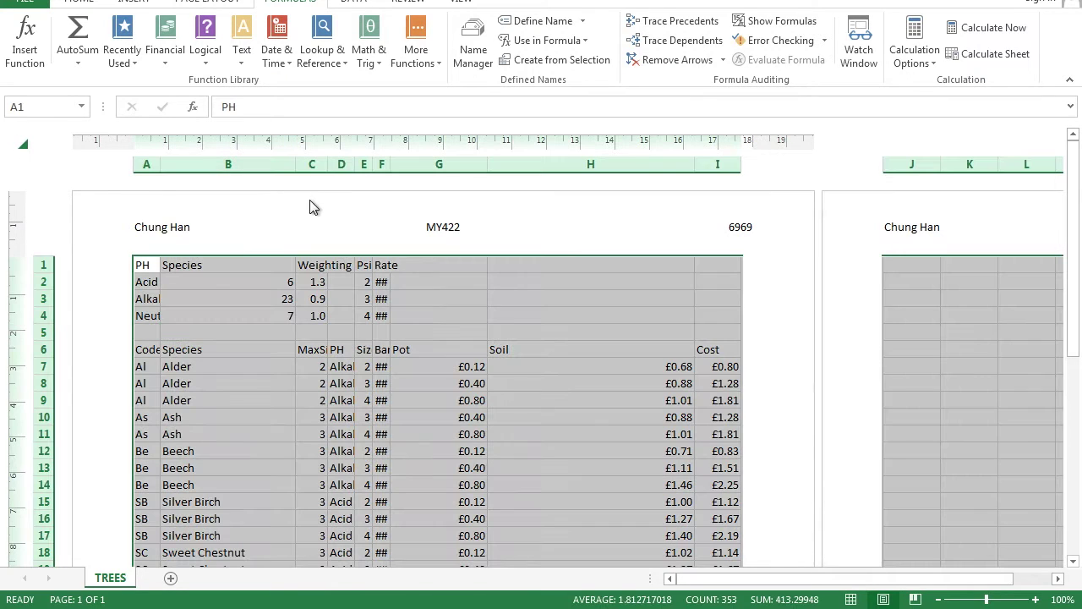
pyautogui.doubleClick(291, 164)
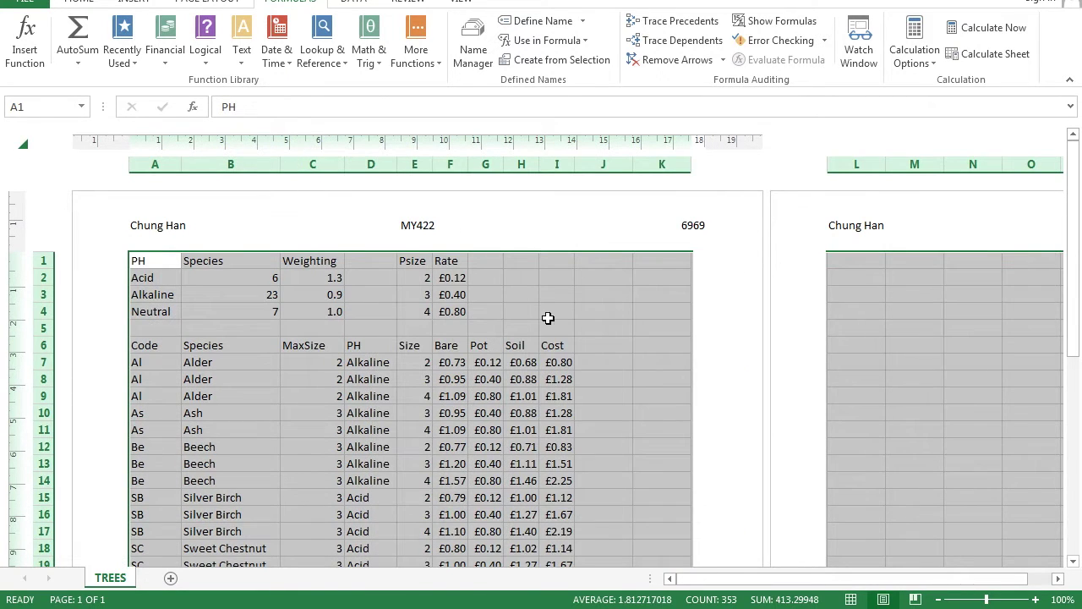
pyautogui.click(595, 275)
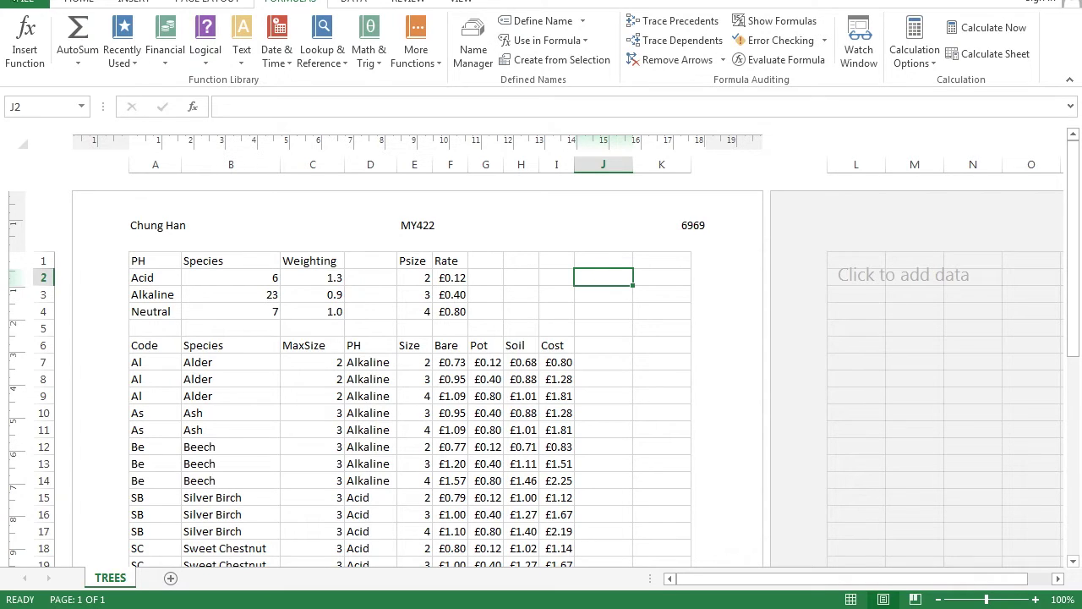
pyautogui.click(25, 2)
pyautogui.click(37, 201)
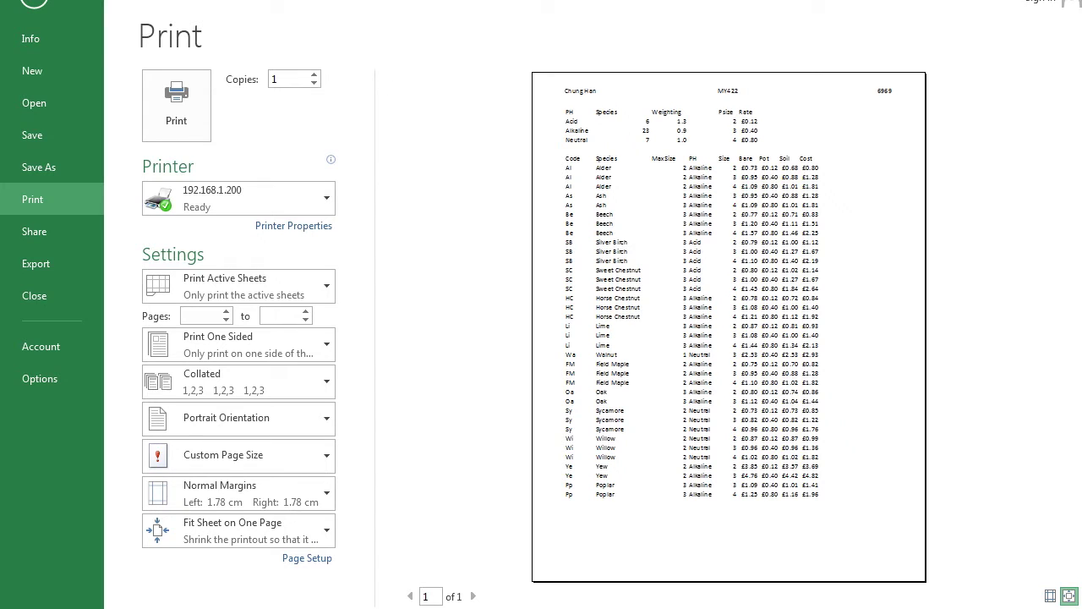
# Hide rows 1–5 holding the PH weighting table so the list starts at row 6
pyautogui.click(27, 9)
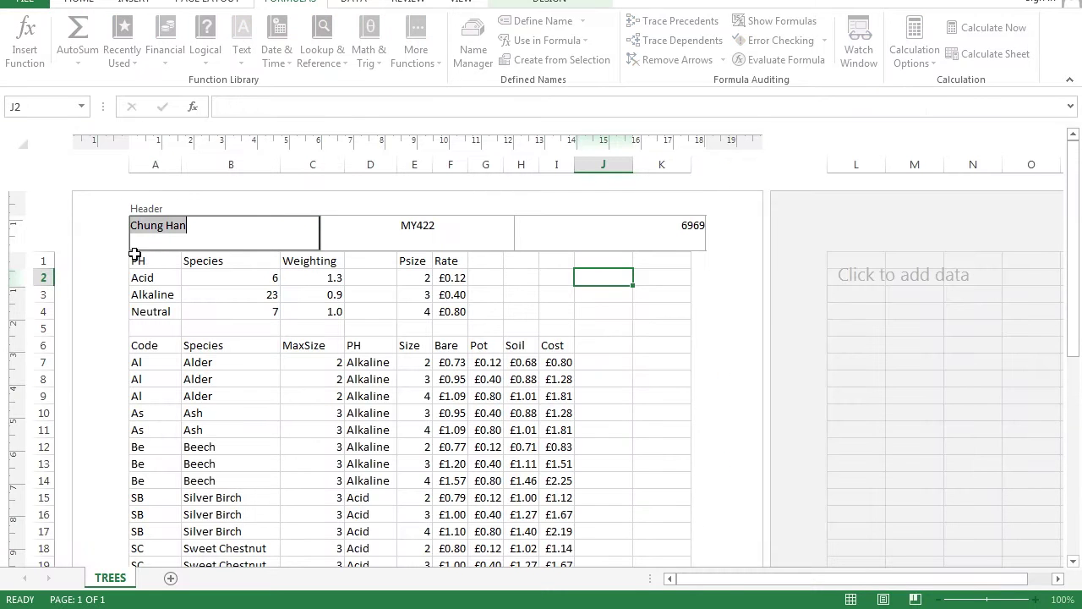
pyautogui.click(38, 259)
pyautogui.moveTo(38, 260); pyautogui.dragTo(38, 332)
pyautogui.rightClick(40, 331)
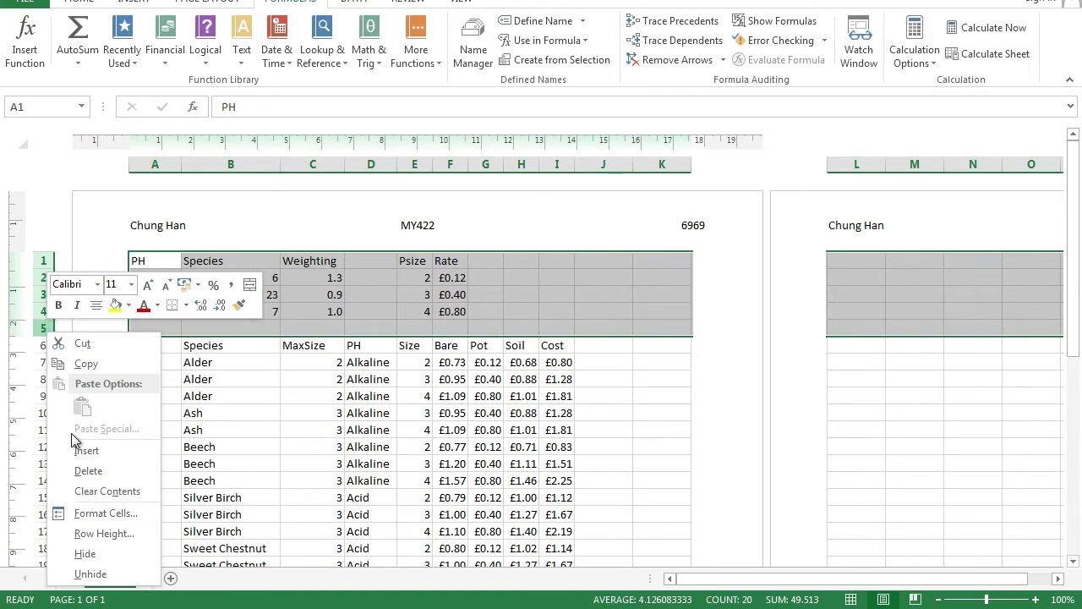
pyautogui.click(91, 560)
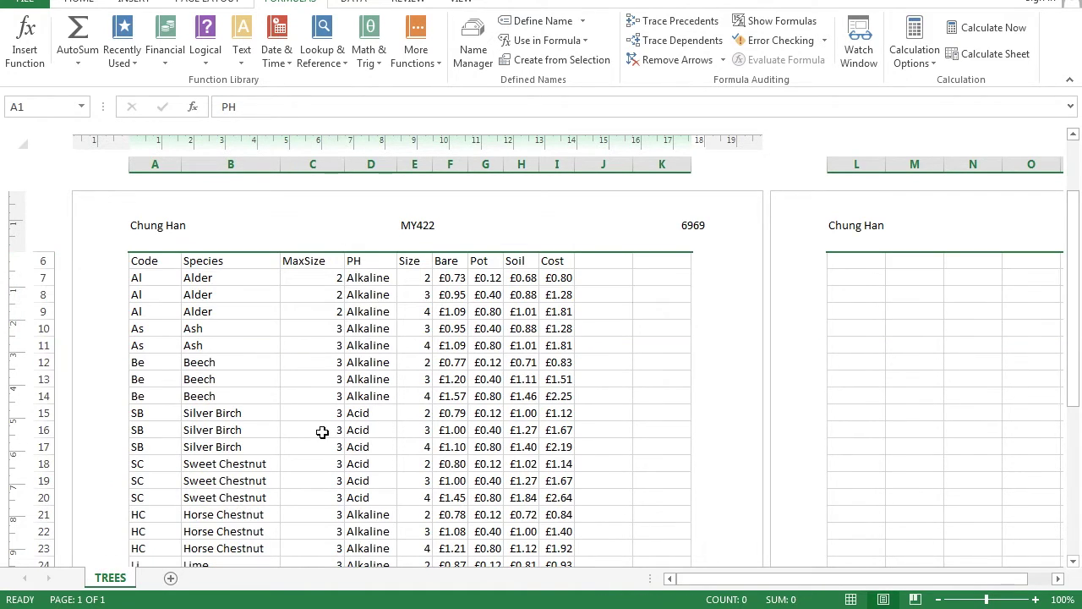
pyautogui.click(336, 431)
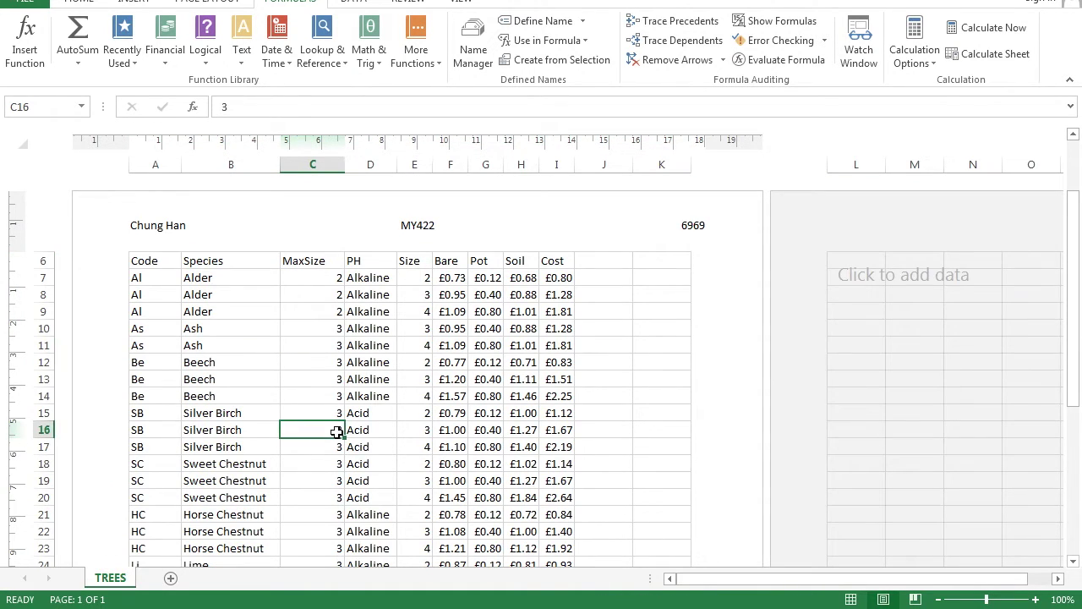
# Hide the Code, MaxSize, Bare, Pot and Soil columns (A, C, F, G, H)
pyautogui.click(156, 164)
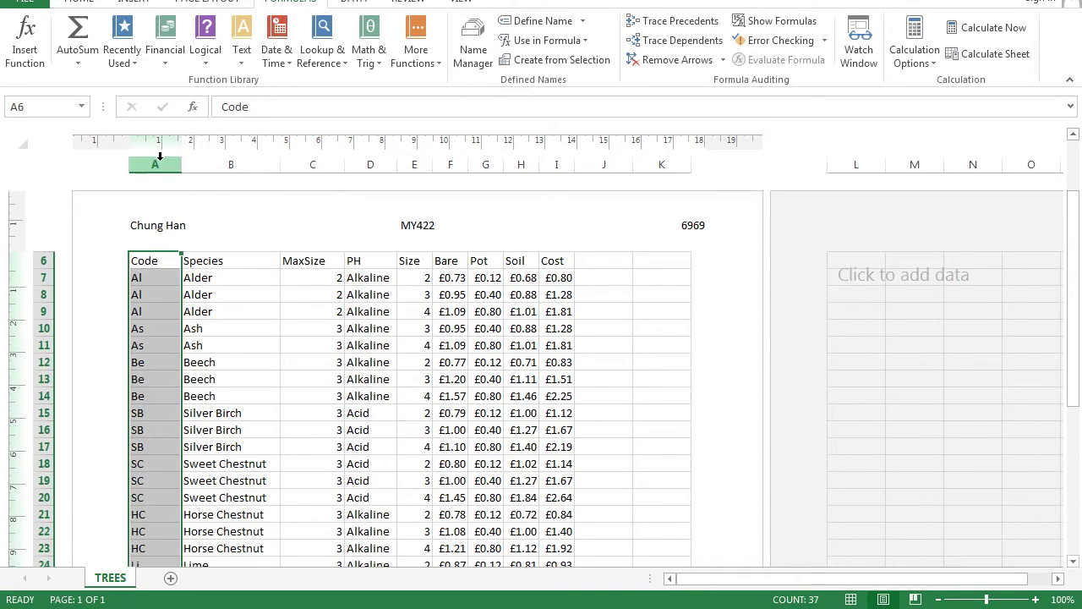
pyautogui.keyDown('ctrl'); pyautogui.click(298, 162); pyautogui.keyUp('ctrl')
pyautogui.keyDown('ctrl'); pyautogui.click(451, 164); pyautogui.keyUp('ctrl')
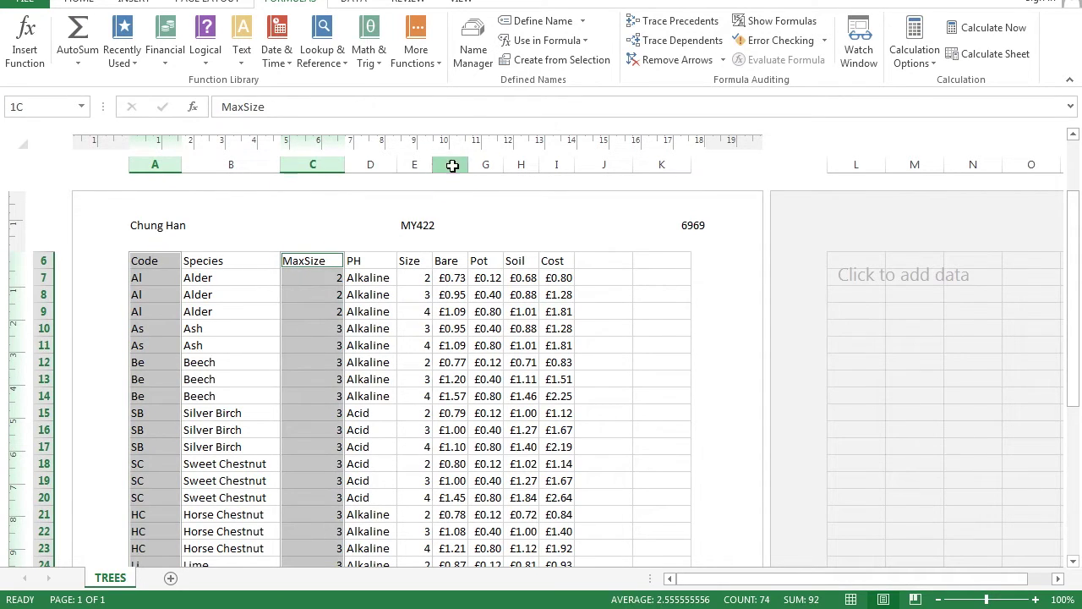
pyautogui.keyDown('ctrl'); pyautogui.click(489, 163); pyautogui.keyUp('ctrl')
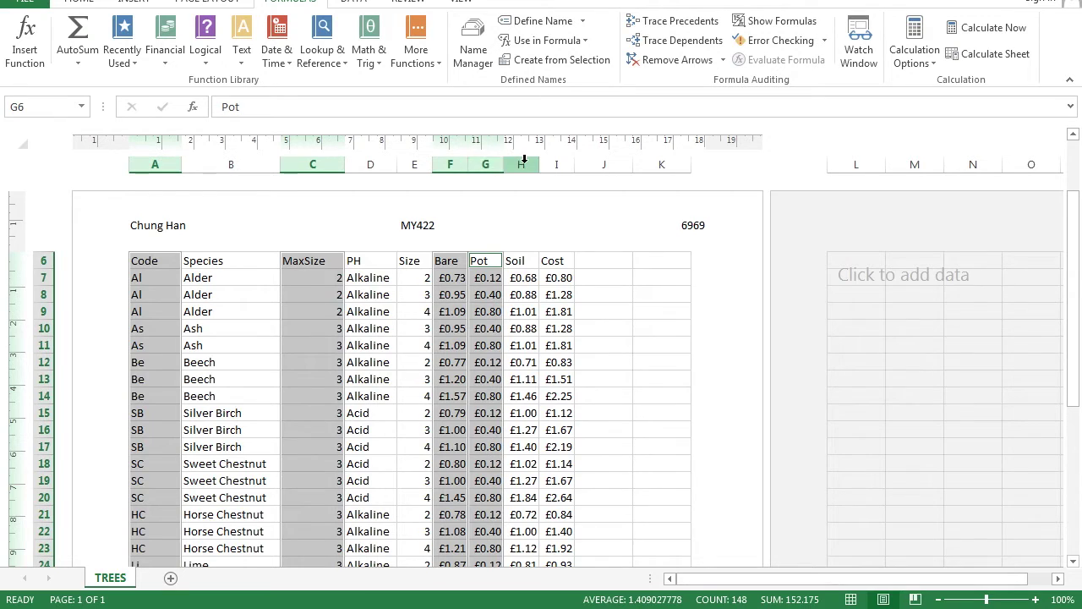
pyautogui.keyDown('ctrl'); pyautogui.click(524, 162); pyautogui.keyUp('ctrl')
pyautogui.rightClick(524, 162)
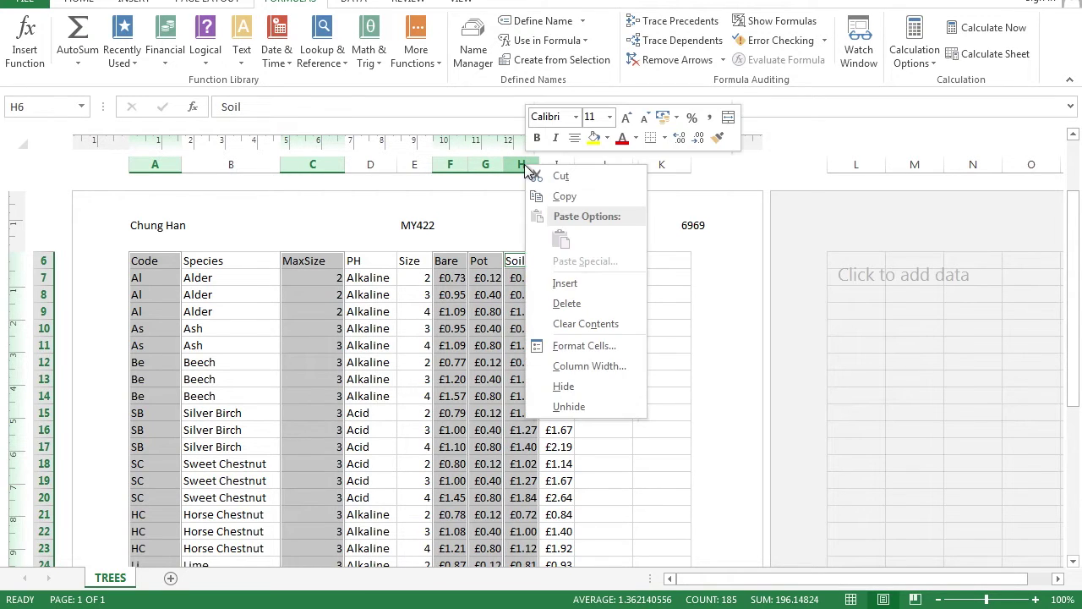
pyautogui.click(562, 386)
pyautogui.click(503, 292)
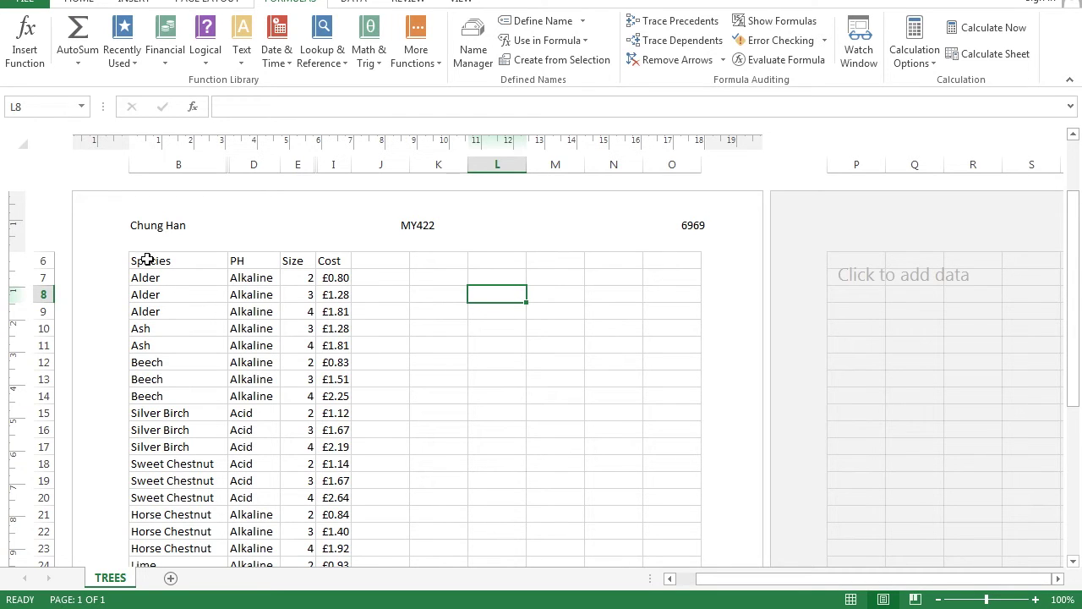
# Turn on AutoFilter for the Species, PH, Size and Cost header row (B6:I6)
pyautogui.moveTo(147, 263); pyautogui.dragTo(325, 258)
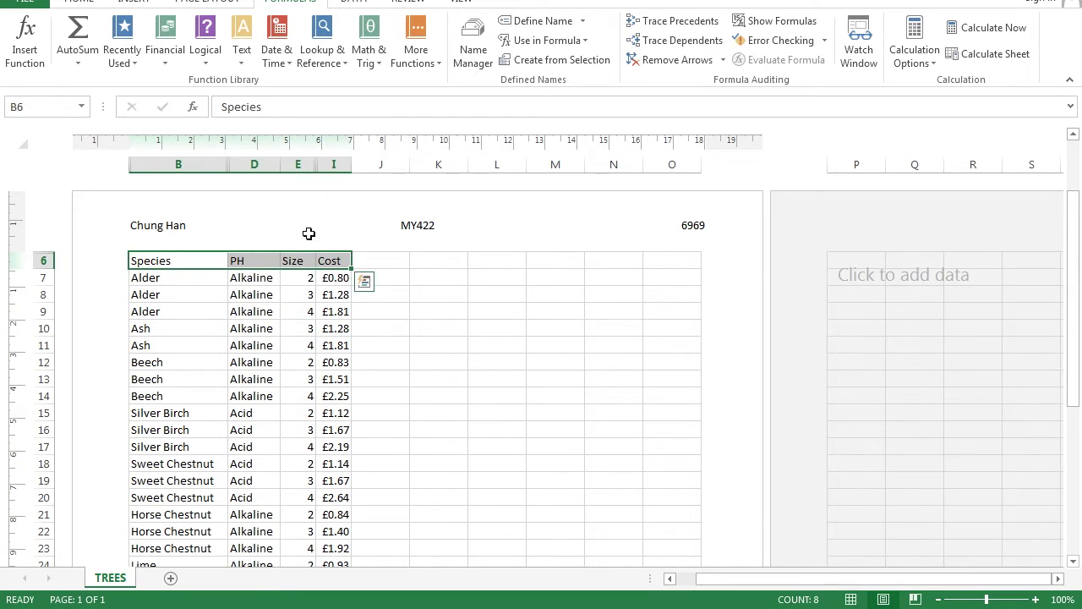
pyautogui.click(61, 2)
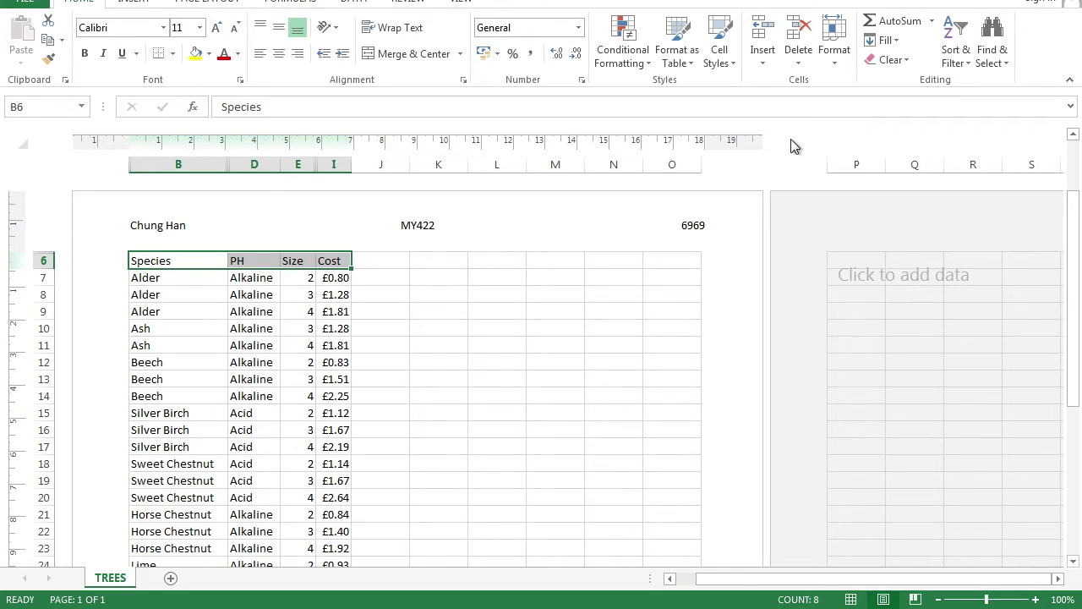
pyautogui.click(956, 51)
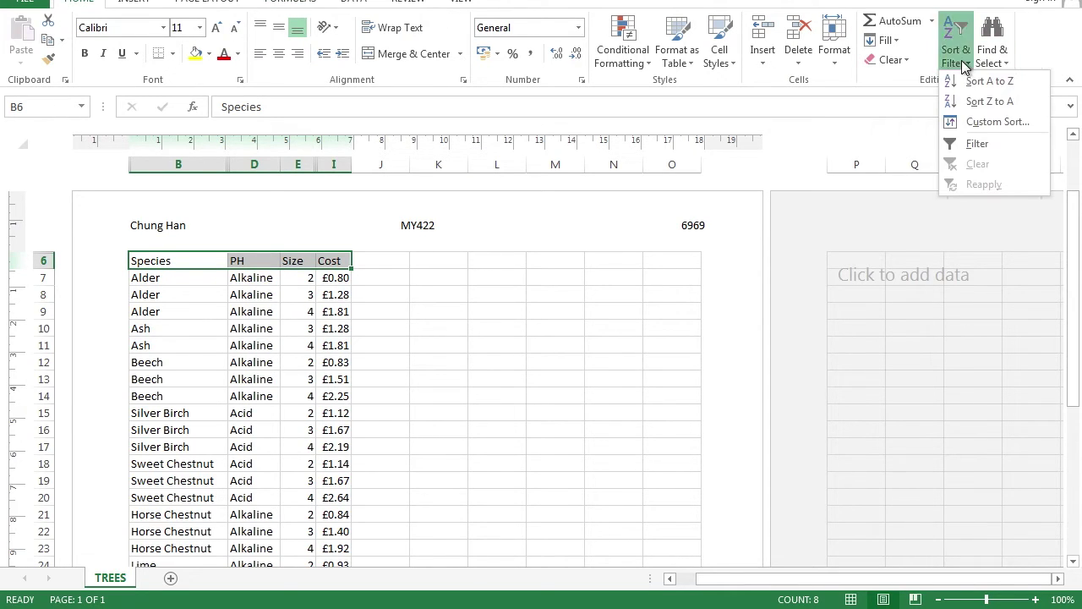
pyautogui.click(963, 143)
pyautogui.click(440, 310)
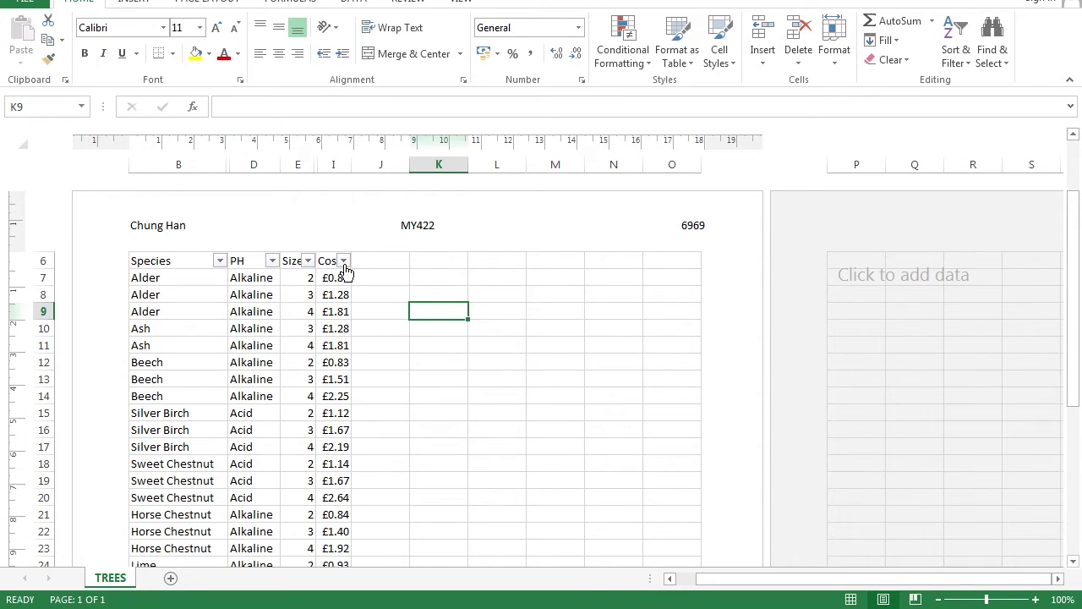
pyautogui.click(23, 144)
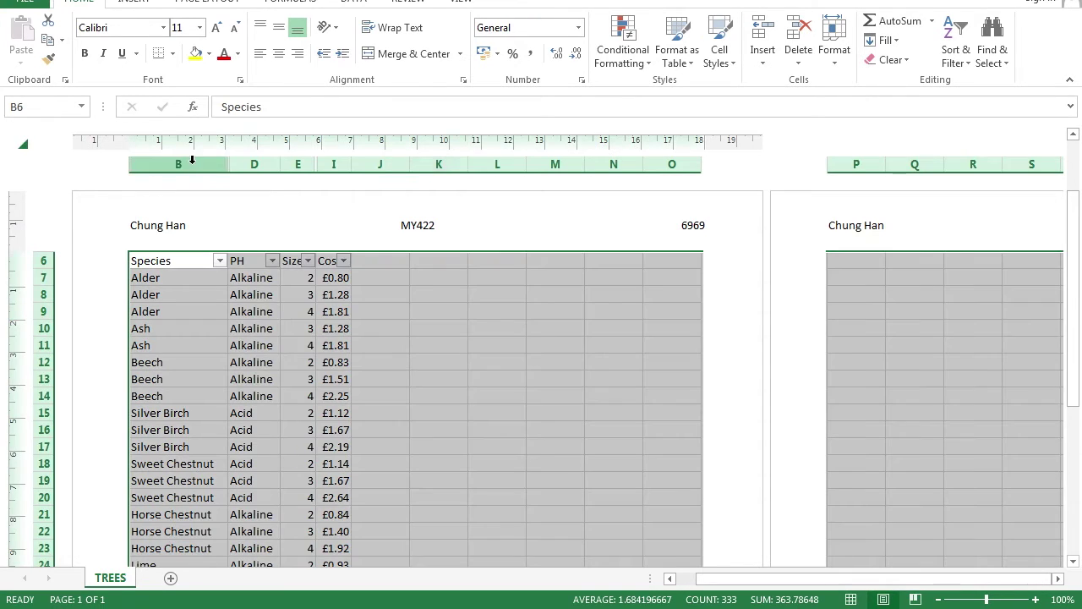
pyautogui.click(318, 293)
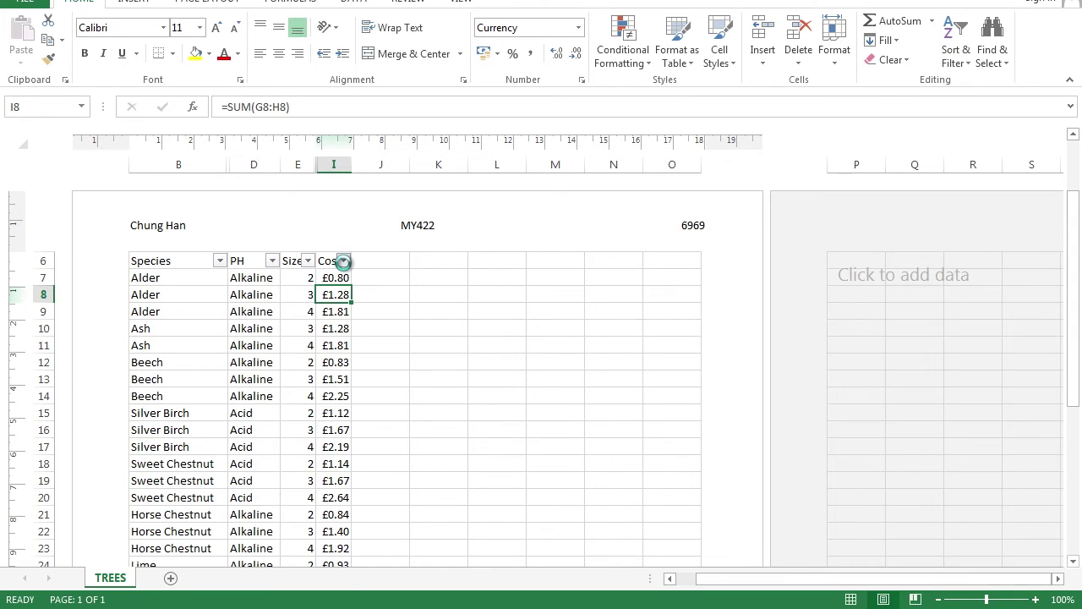
# Filter Cost to less than 1, leaving 8 of 36 trees, all size 2
pyautogui.click(343, 261)
pyautogui.moveTo(234, 381)
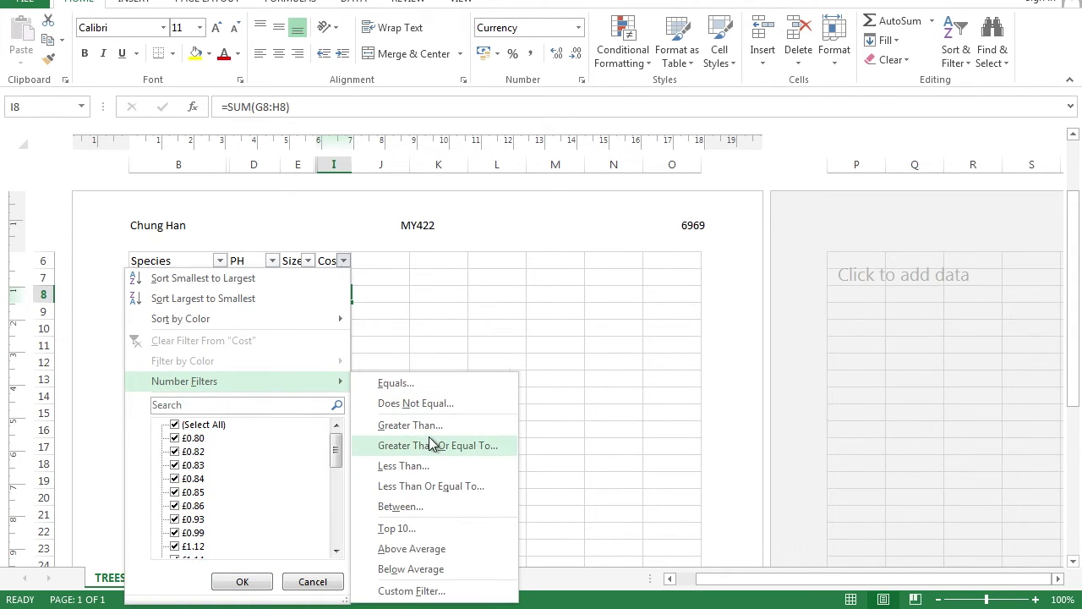
pyautogui.click(420, 470)
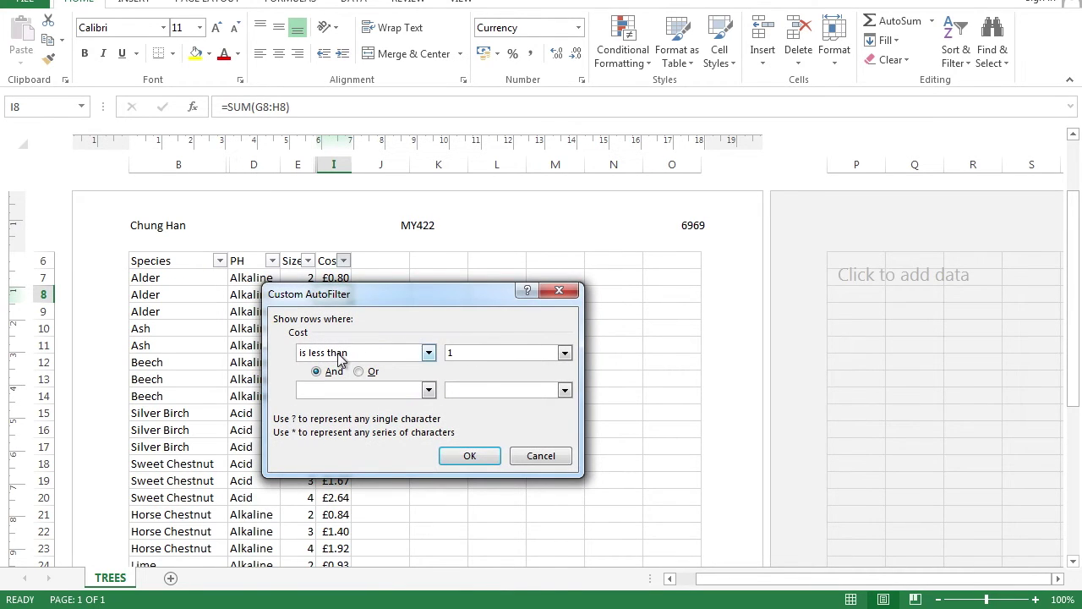
pyautogui.click(463, 455)
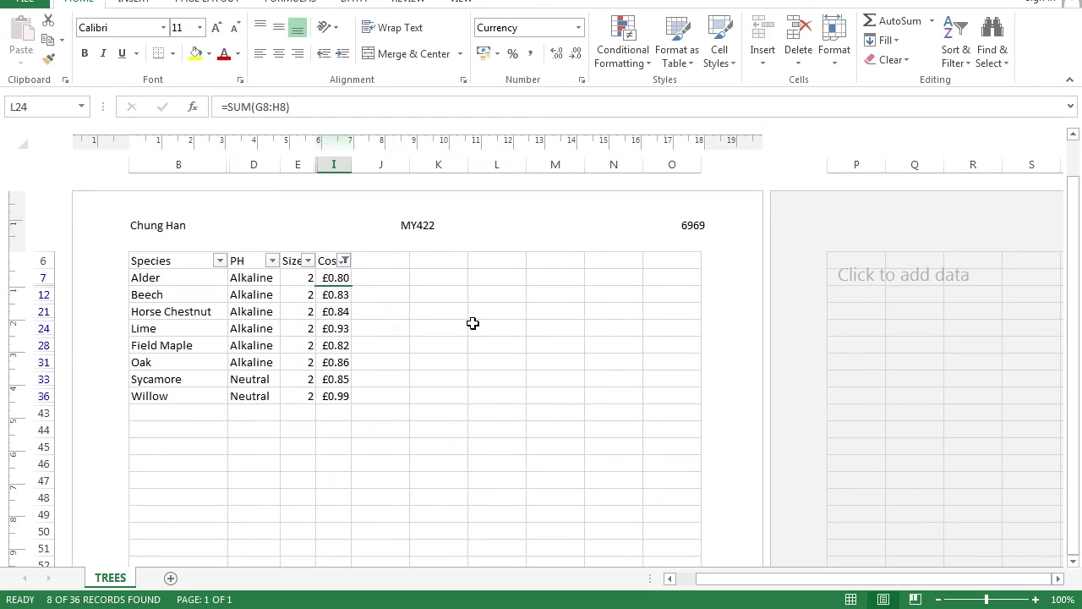
pyautogui.click(472, 324)
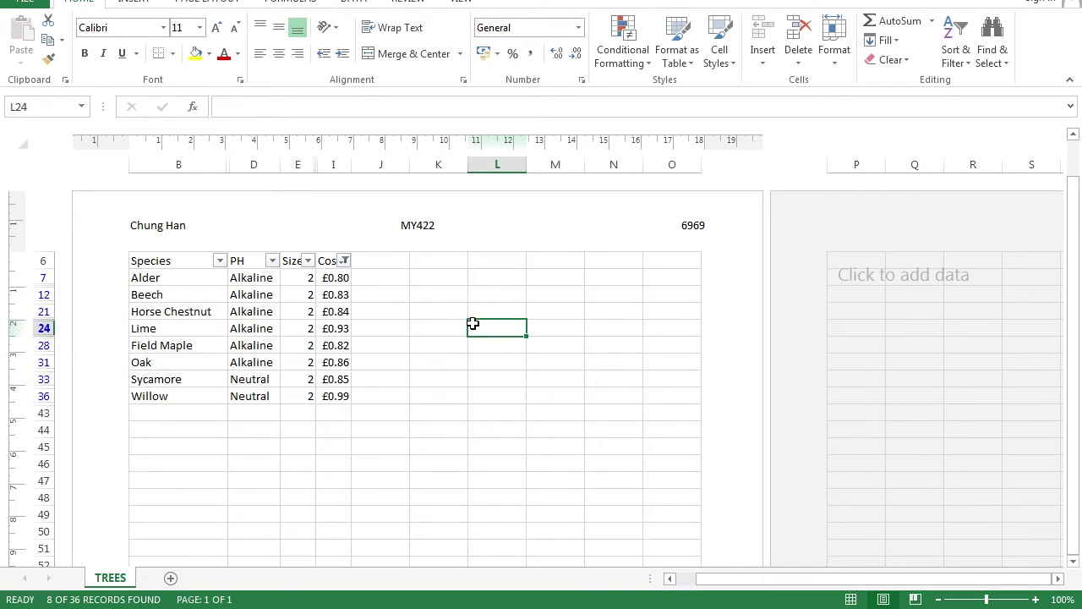
pyautogui.click(42, 2)
pyautogui.click(39, 200)
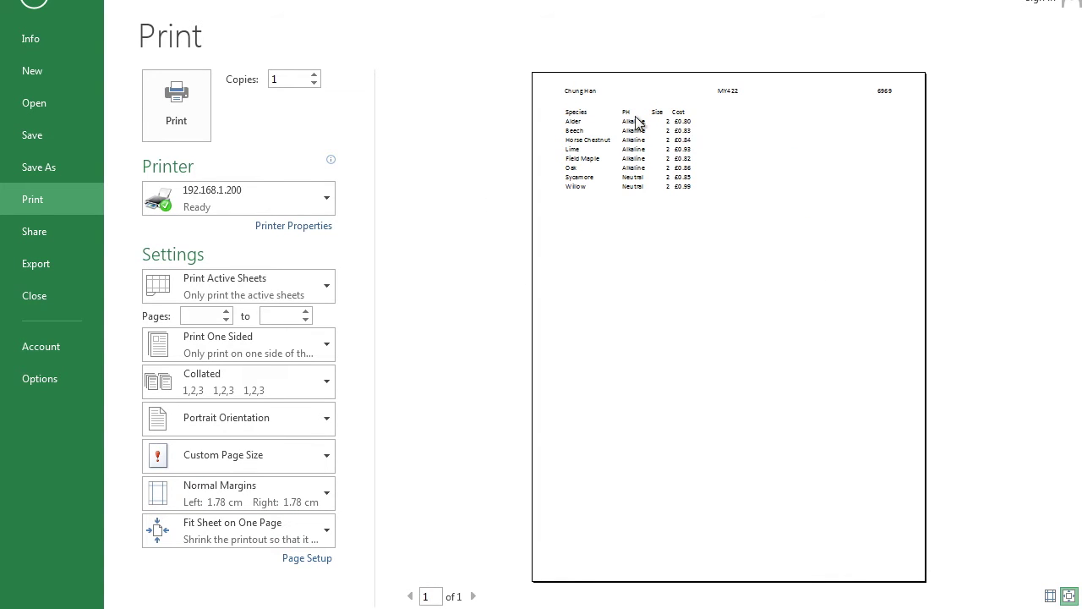
pyautogui.click(34, 2)
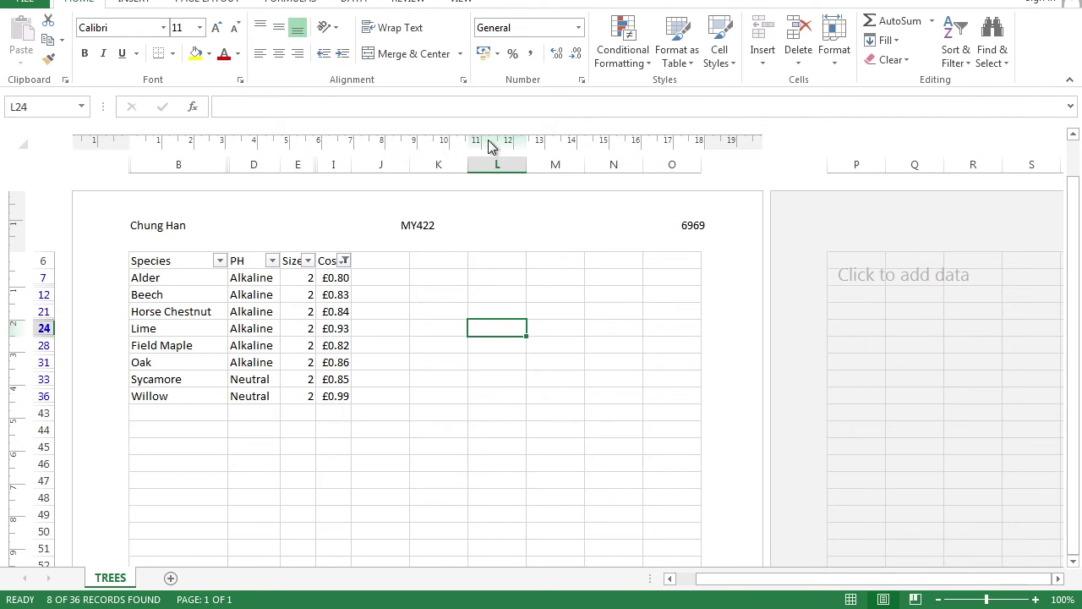
# Clear the existing filter from the Cost column to show all rows
pyautogui.click(345, 260)
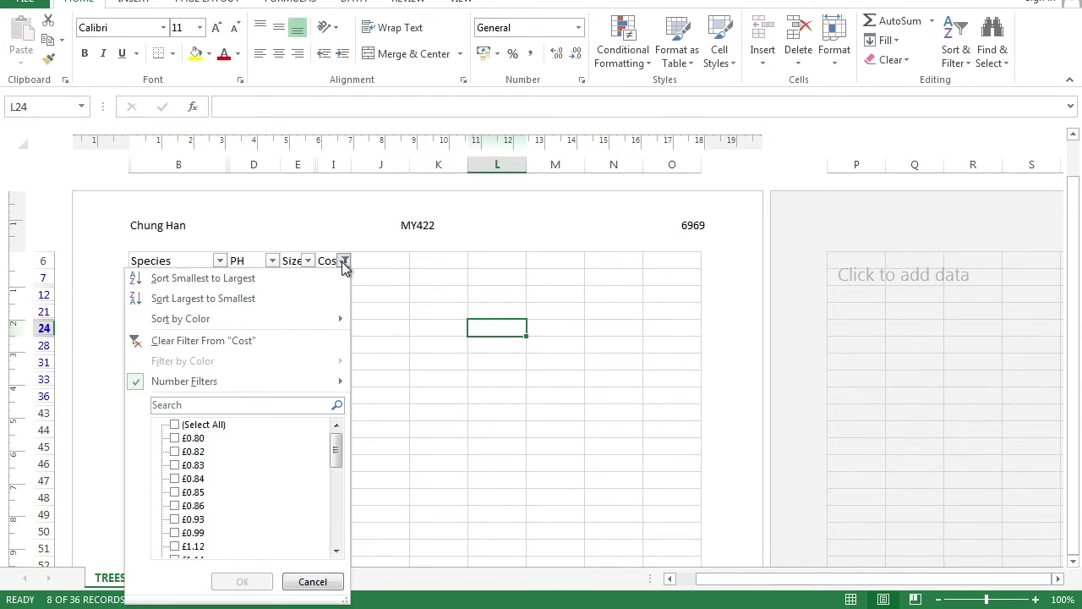
pyautogui.click(233, 339)
pyautogui.click(427, 326)
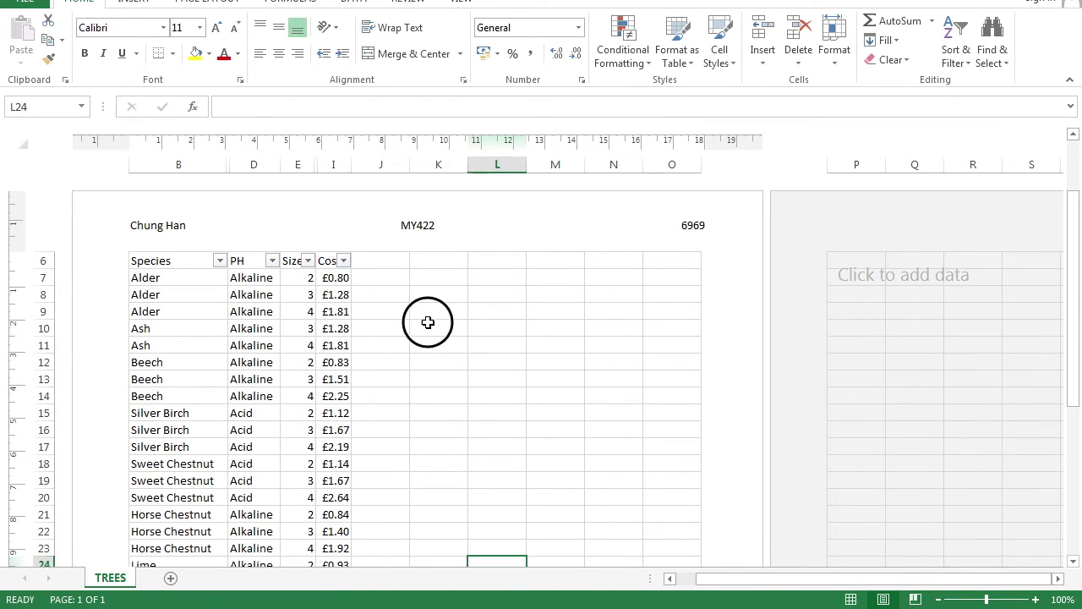
pyautogui.click(345, 262)
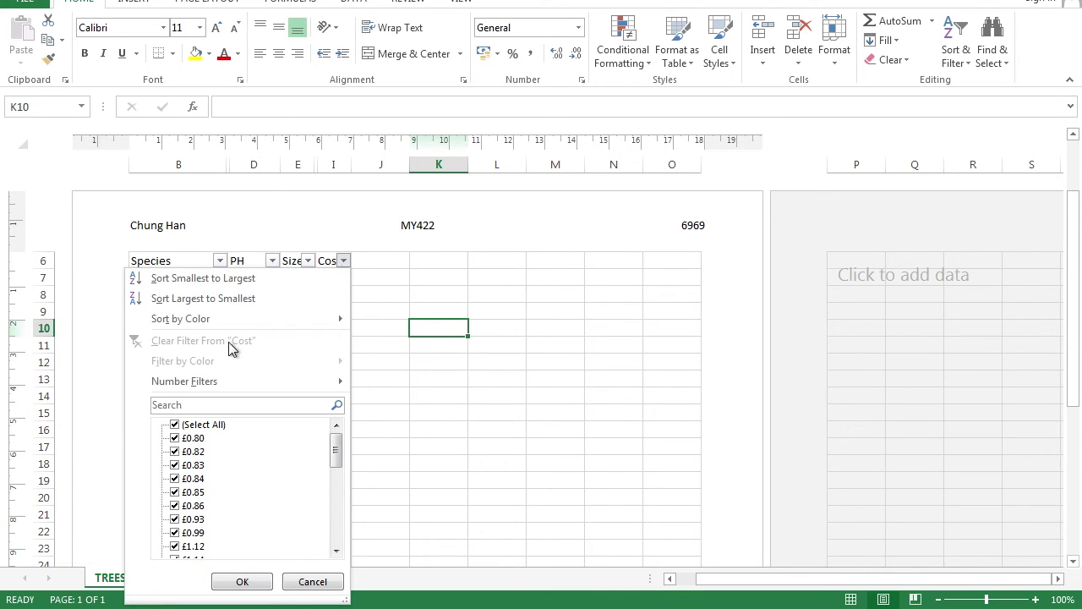
pyautogui.click(450, 280)
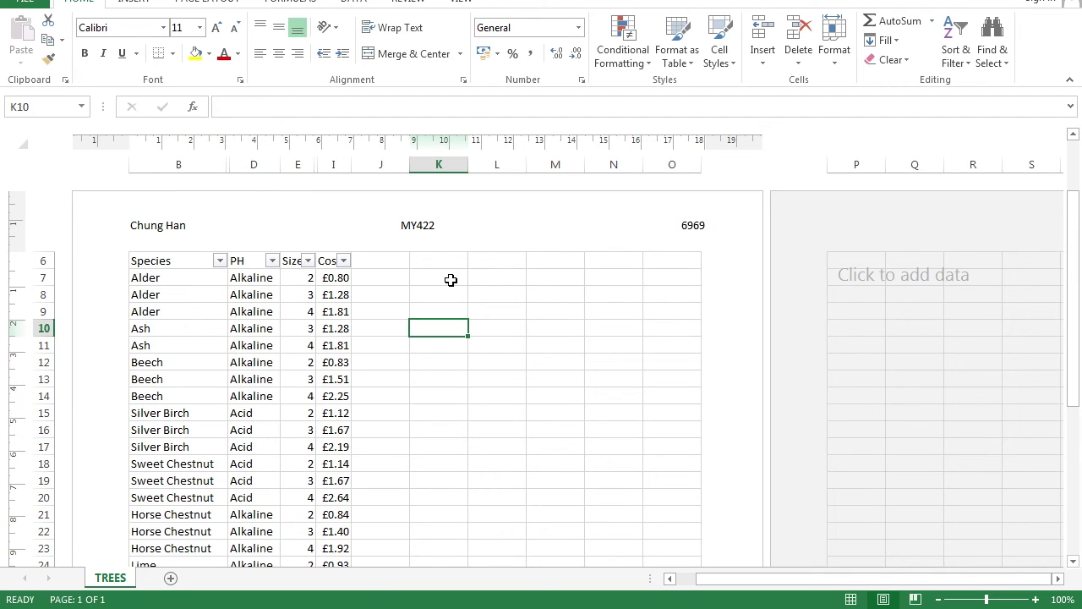
# Filter the Size column to show only trees equal to 4
pyautogui.click(307, 261)
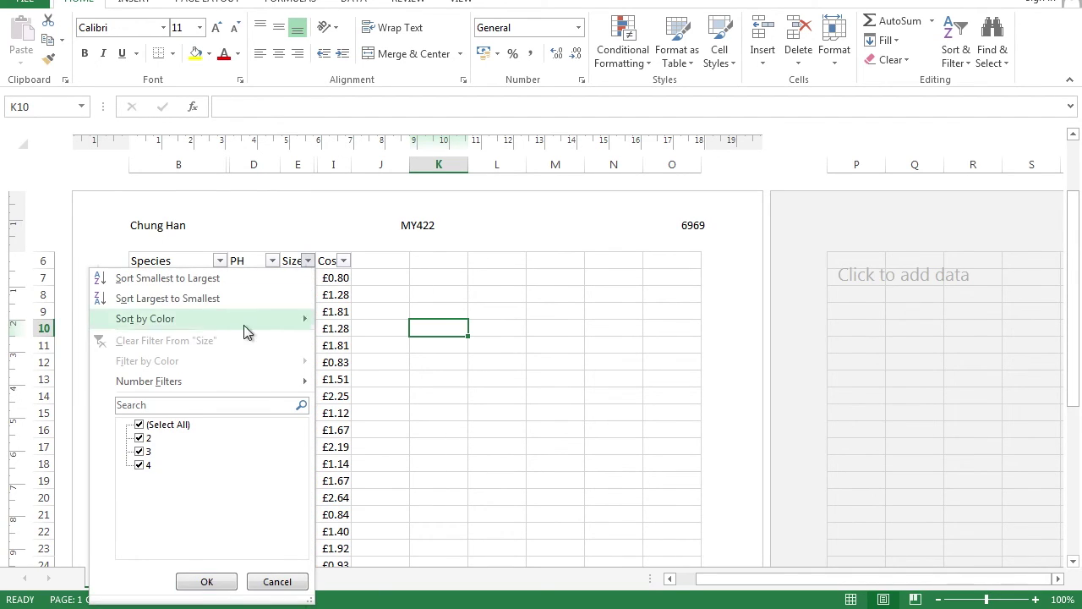
pyautogui.moveTo(231, 381)
pyautogui.click(361, 389)
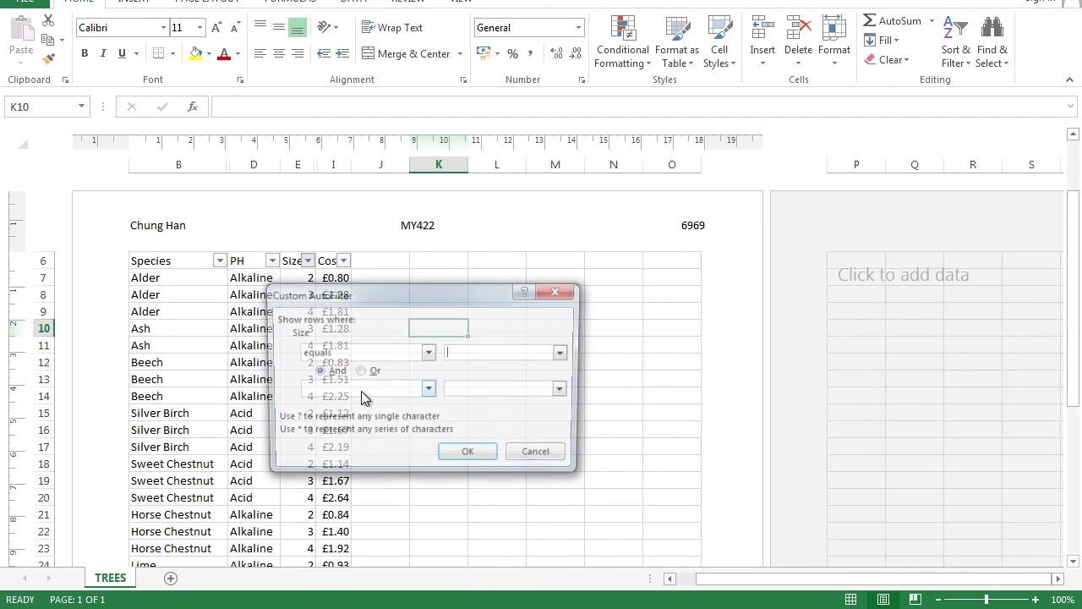
pyautogui.write('4')
pyautogui.click(466, 450)
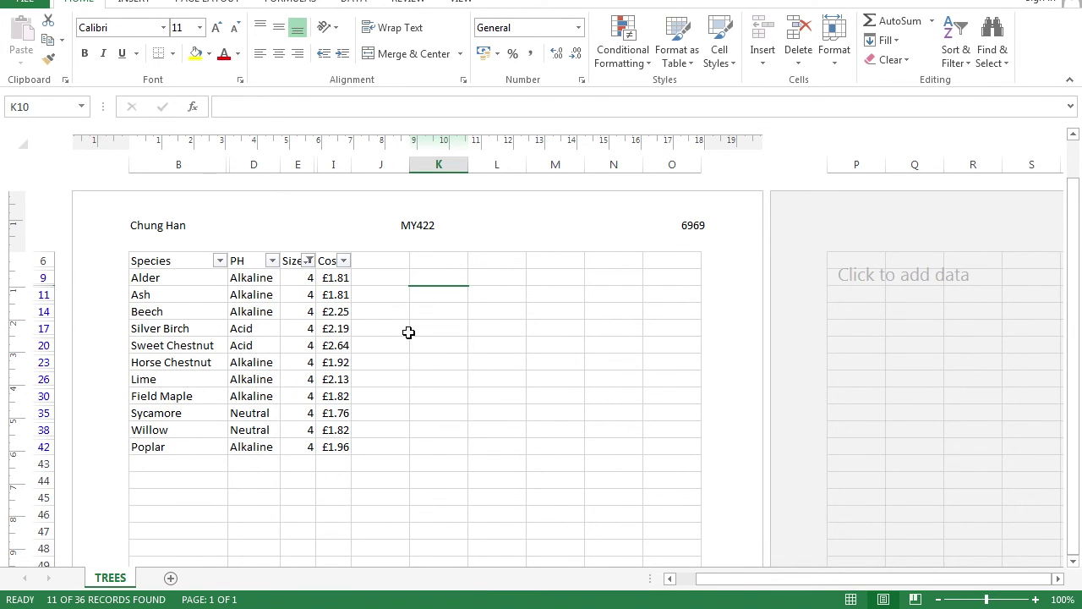
# Filter Cost to greater than 2, leaving 4 size-4 trees, then open the Info page
pyautogui.click(343, 260)
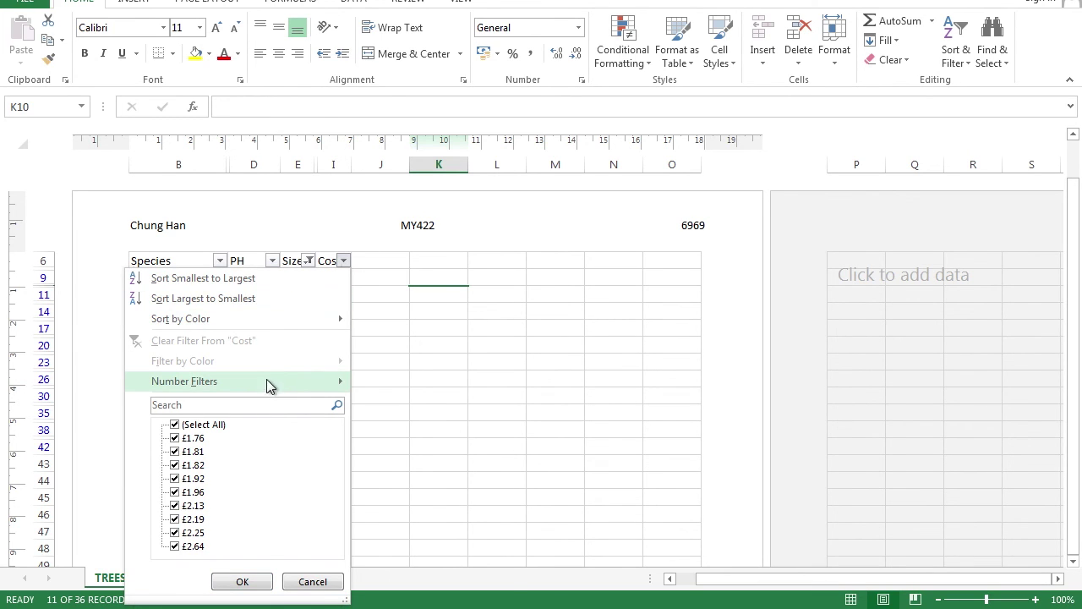
pyautogui.moveTo(266, 382)
pyautogui.click(410, 425)
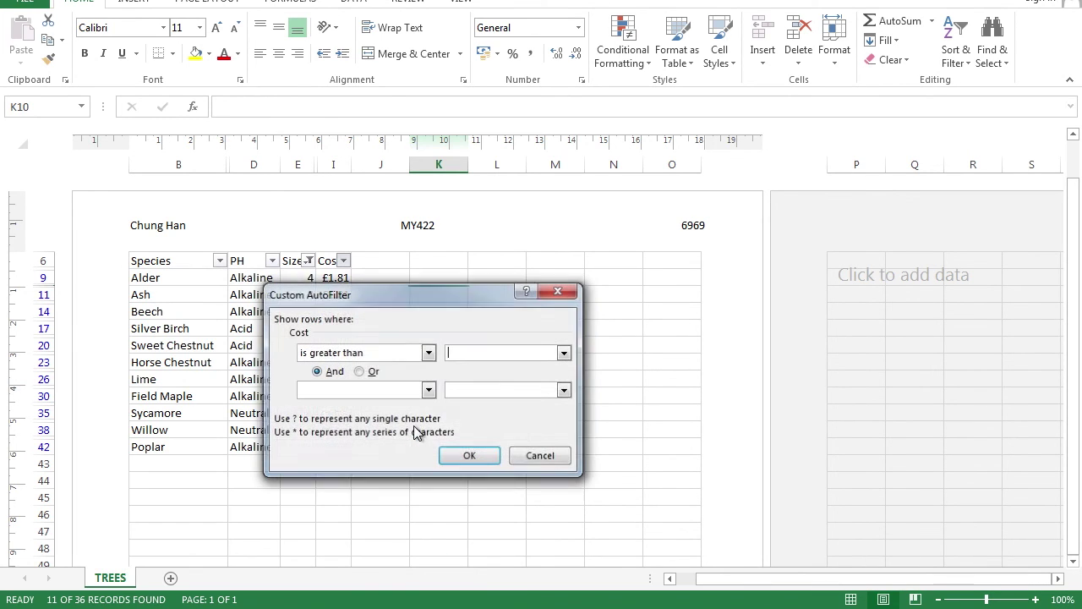
pyautogui.click(467, 457)
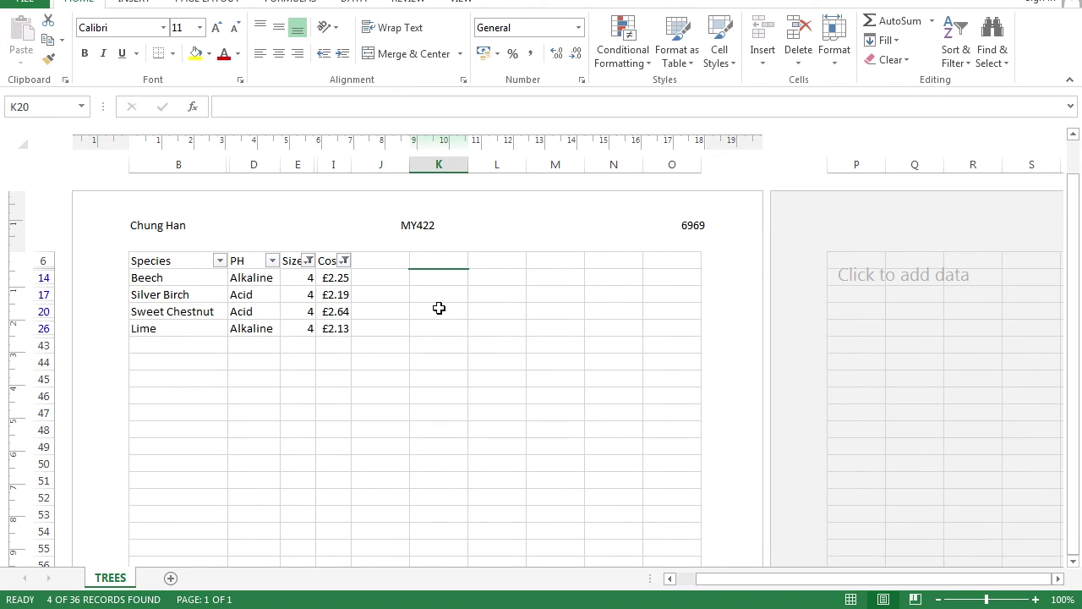
pyautogui.click(39, 5)
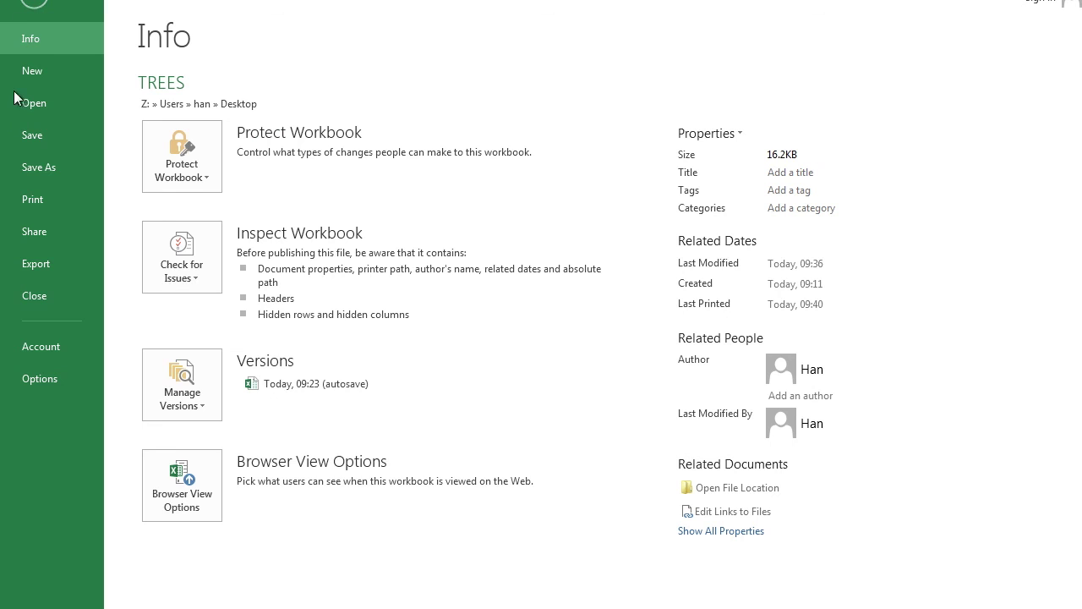
# Show the print preview of the four filtered size-4 trees
pyautogui.click(38, 200)
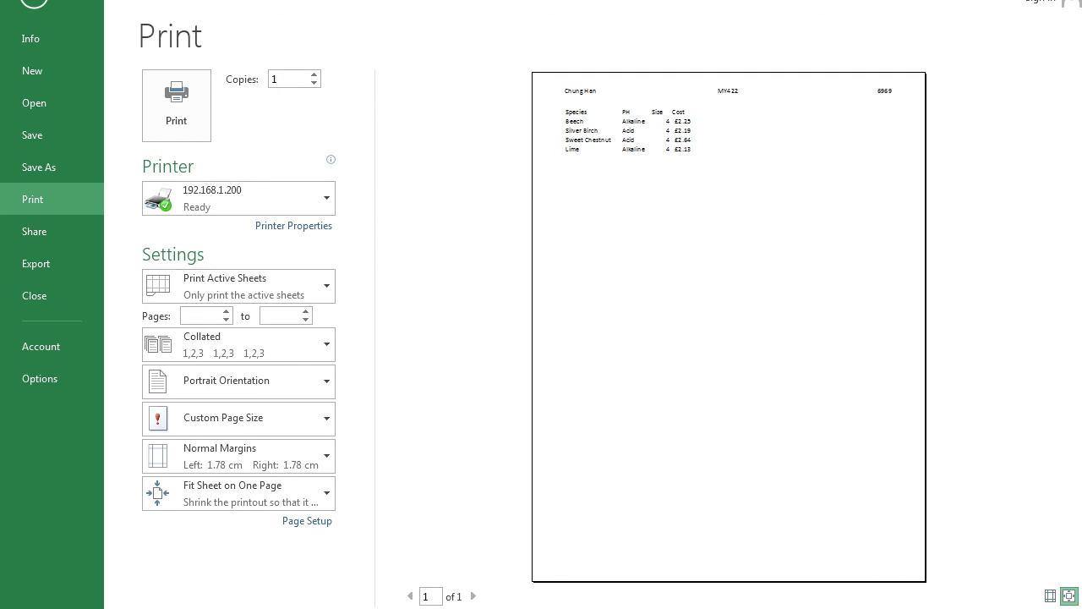